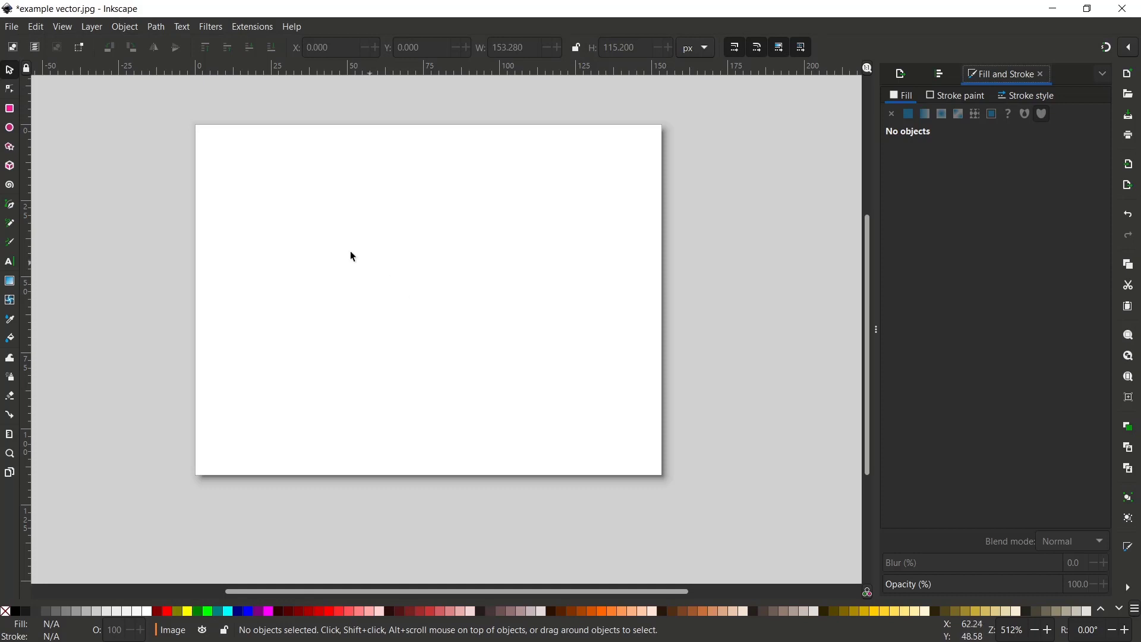
Open the image file example lgoo.png from the Camera Roll folder
{"action": "left_click", "coordinate": [18, 29]}
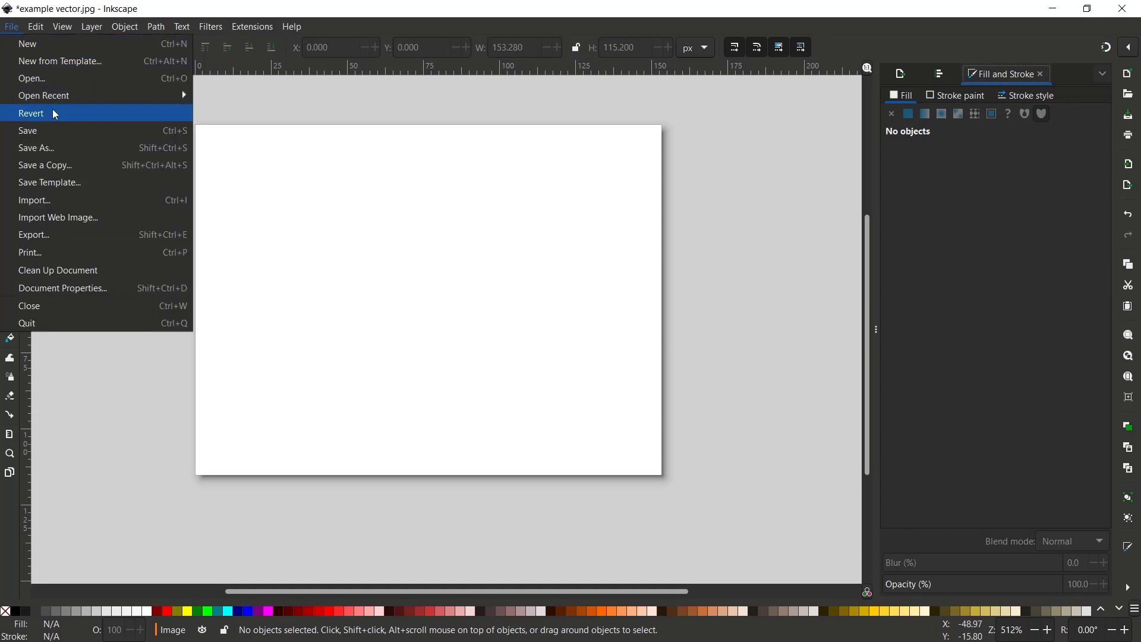
{"action": "left_click", "coordinate": [55, 81]}
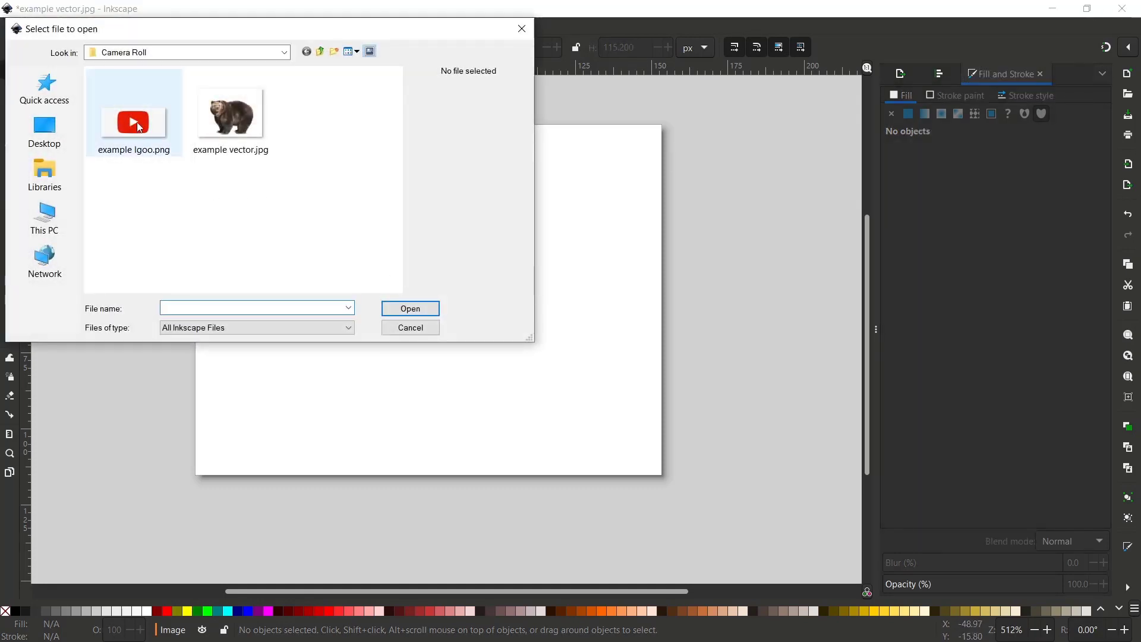
{"action": "left_click", "coordinate": [135, 125]}
{"action": "left_click", "coordinate": [410, 308]}
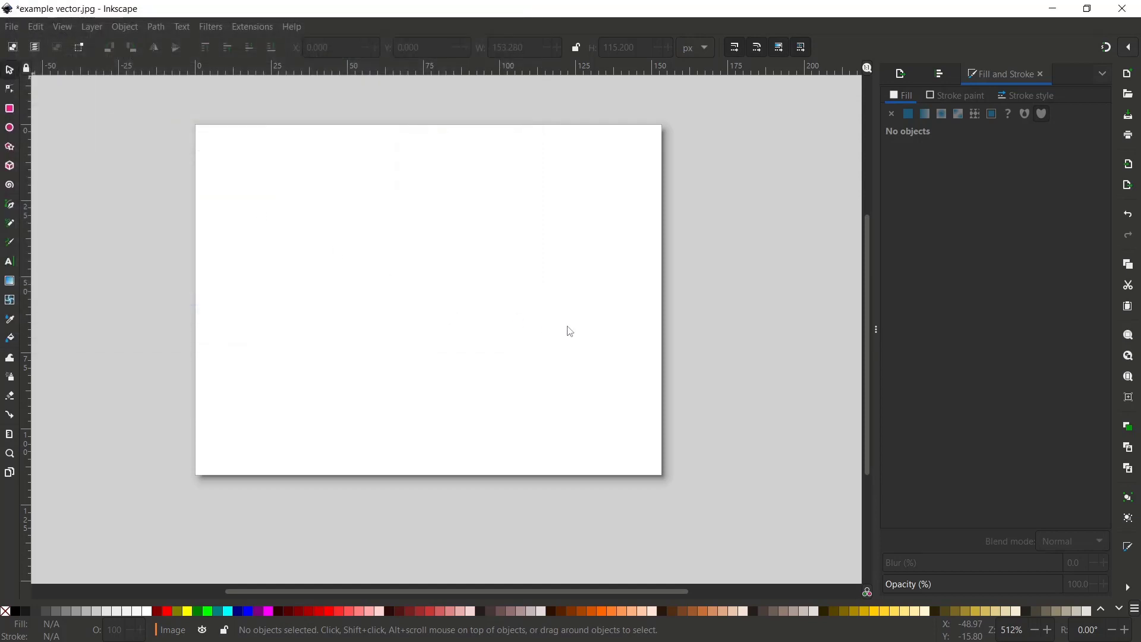
{"action": "left_click", "coordinate": [246, 212]}
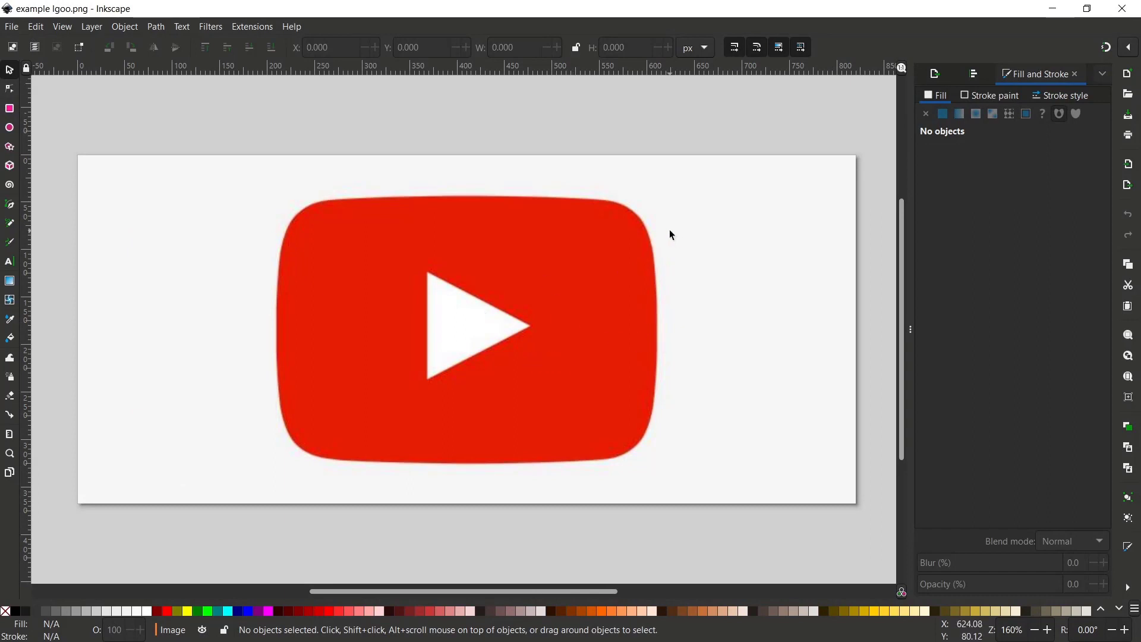
{"action": "scroll", "coordinate": [669, 233], "scroll_direction": "up", "scroll_amount": 5, "text": "ctrl"}
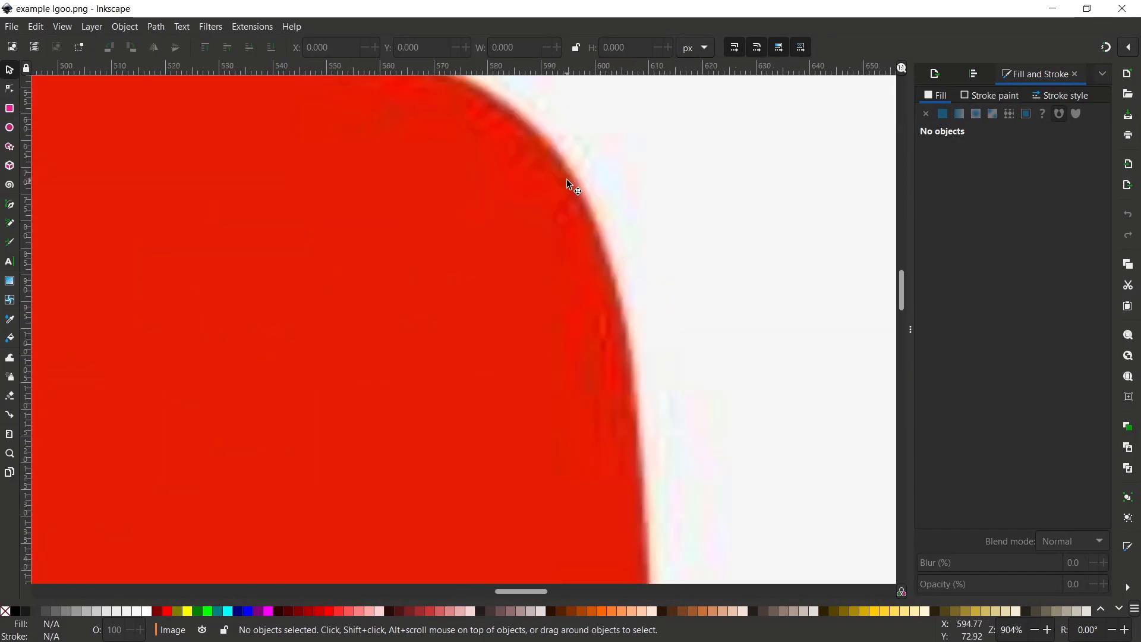
{"action": "scroll", "coordinate": [583, 213], "scroll_direction": "down", "scroll_amount": 6, "text": "ctrl"}
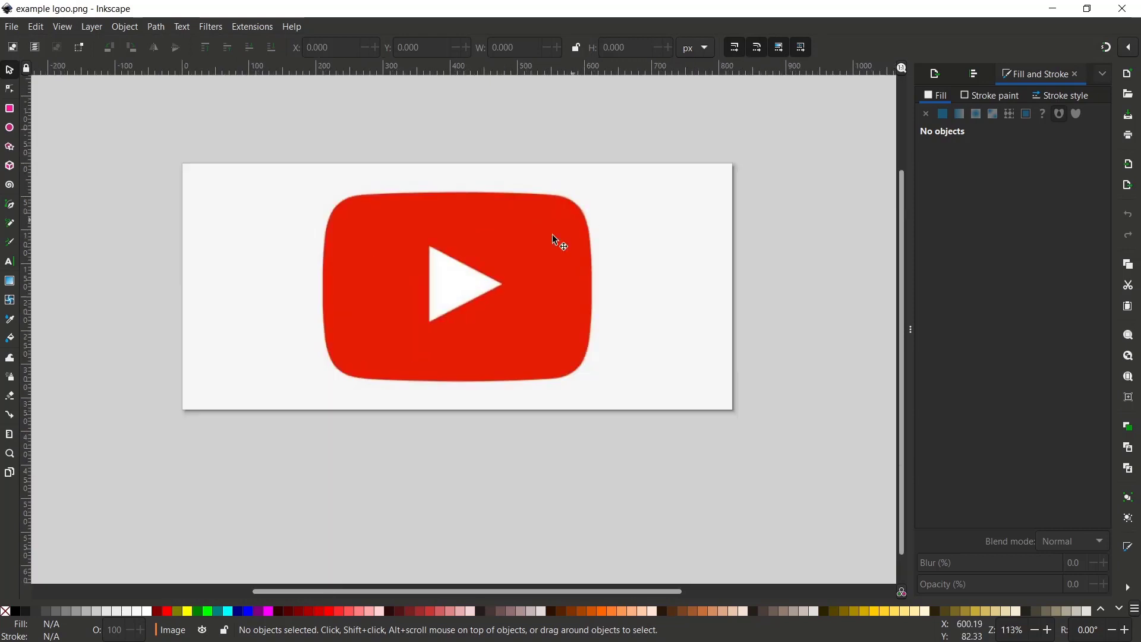
{"action": "scroll", "coordinate": [493, 285], "scroll_direction": "up", "scroll_amount": 1, "text": "ctrl"}
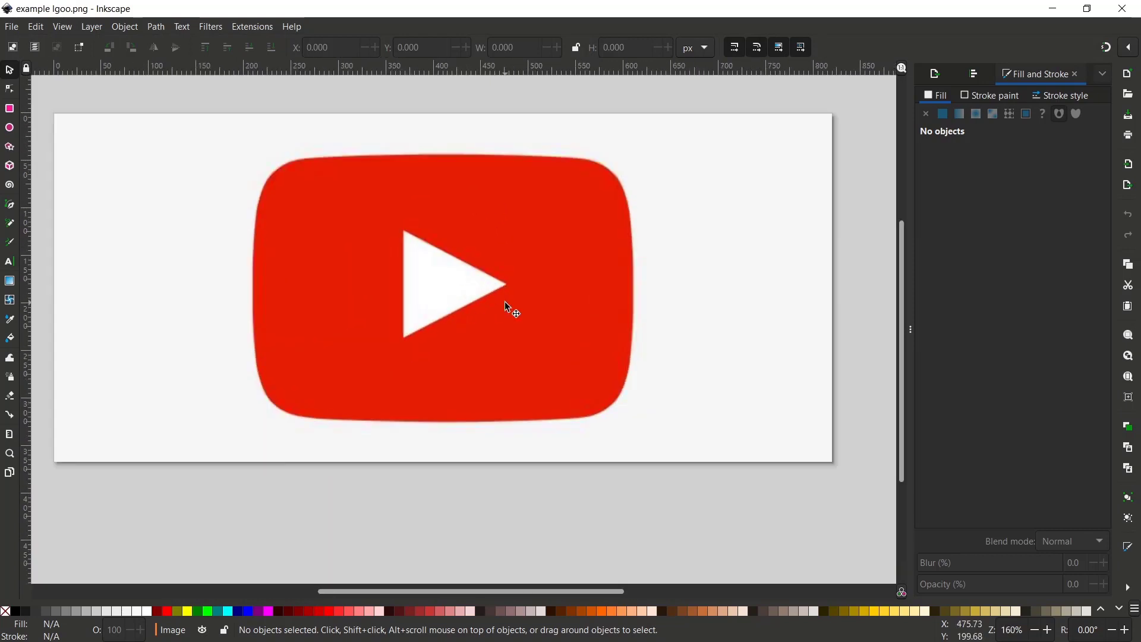
{"action": "scroll", "coordinate": [519, 299], "scroll_direction": "down", "scroll_amount": 1, "text": "ctrl"}
{"action": "scroll", "coordinate": [471, 289], "scroll_direction": "up", "scroll_amount": 1, "text": "ctrl"}
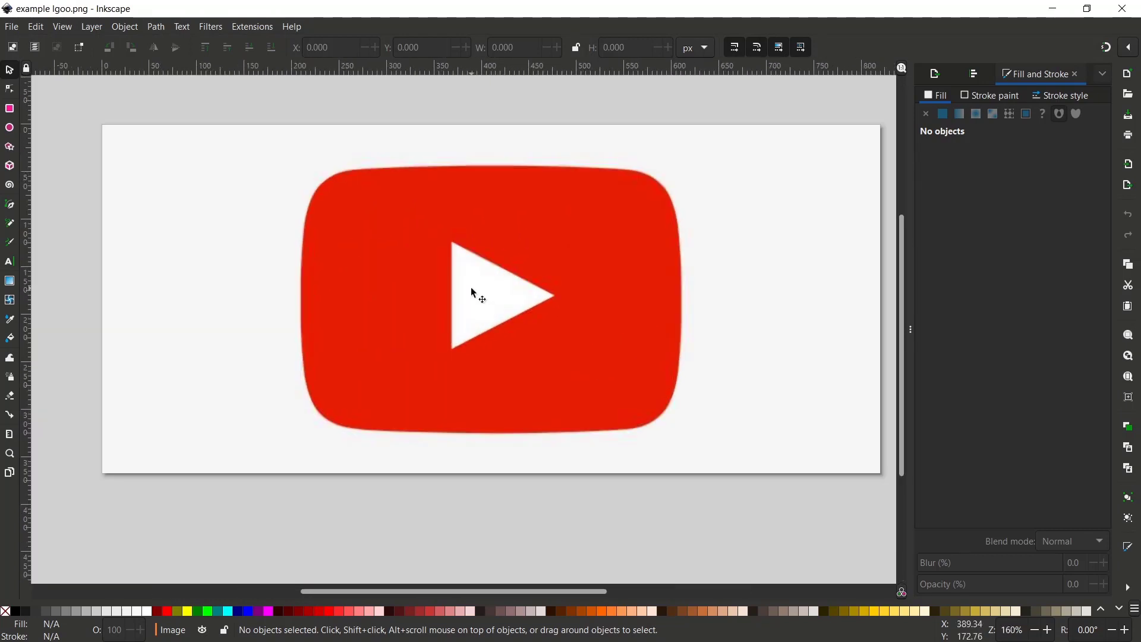
Trace the red logo's outer shape with the Pen tool as a closed path of eight straight segments, placing nodes at both ends of each rounded corner
{"action": "scroll", "coordinate": [461, 163], "scroll_direction": "up", "scroll_amount": 1, "text": "ctrl"}
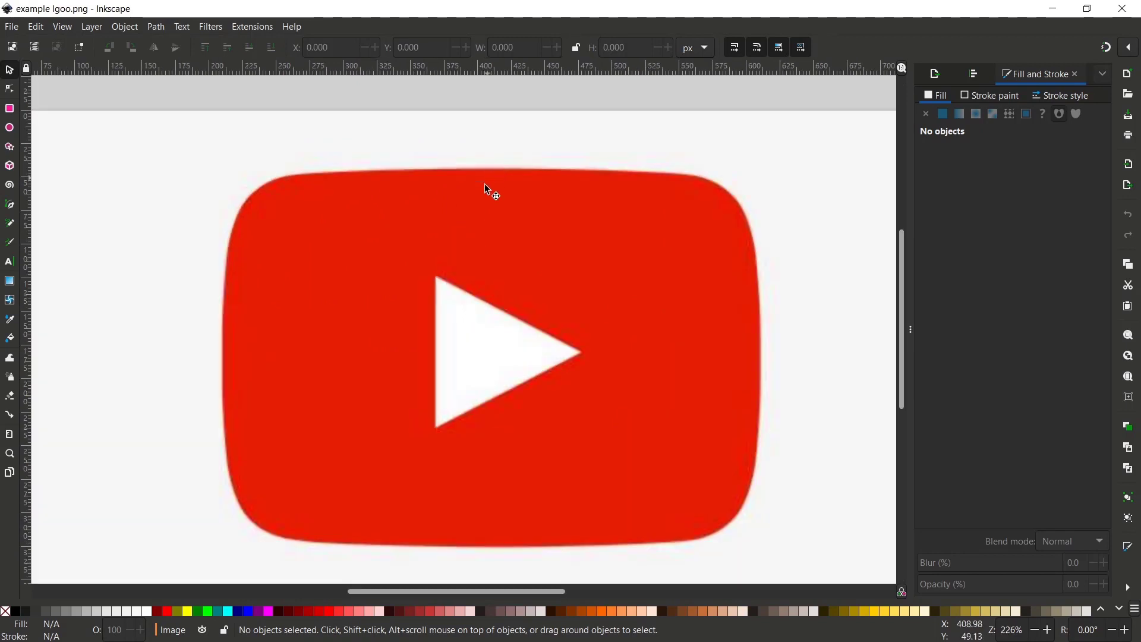
{"action": "left_click", "coordinate": [11, 207]}
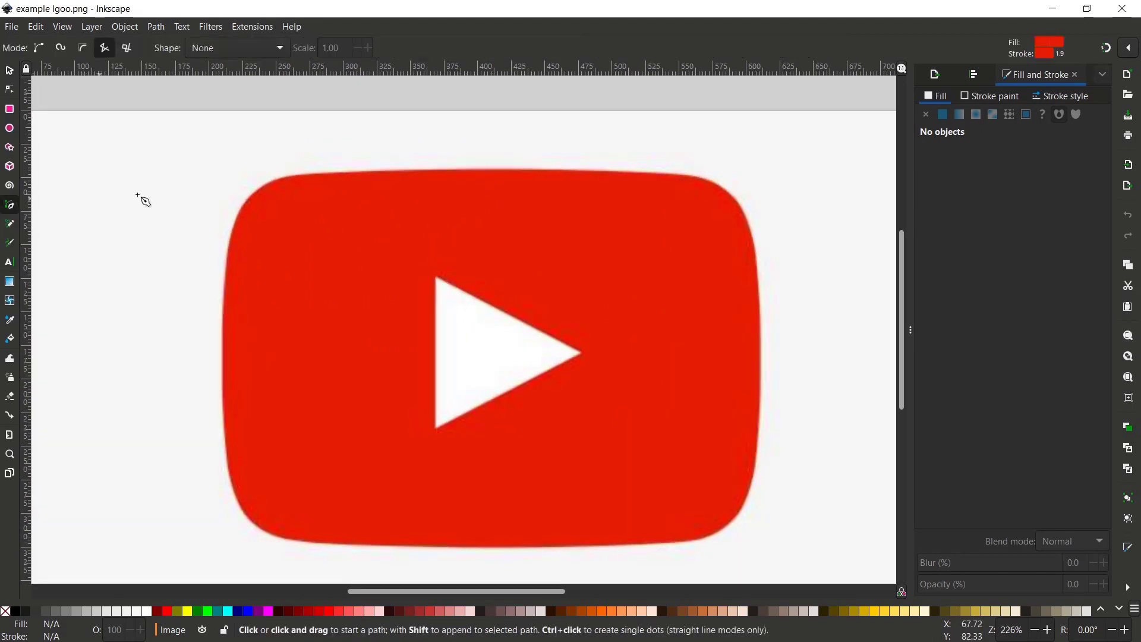
{"action": "left_click", "coordinate": [232, 232]}
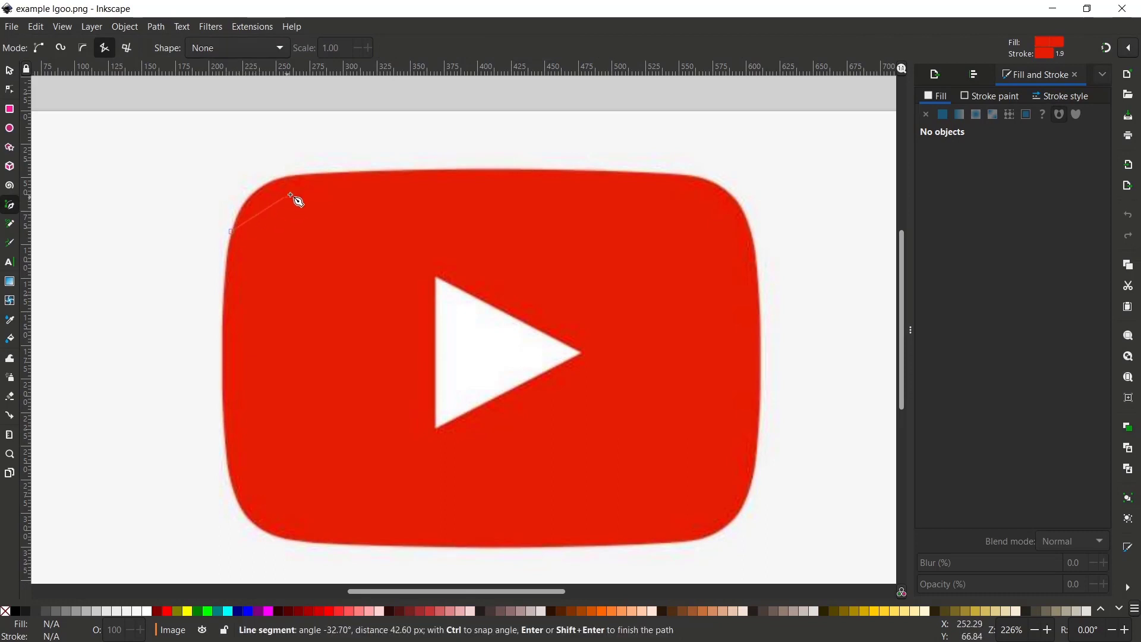
{"action": "left_click", "coordinate": [308, 176]}
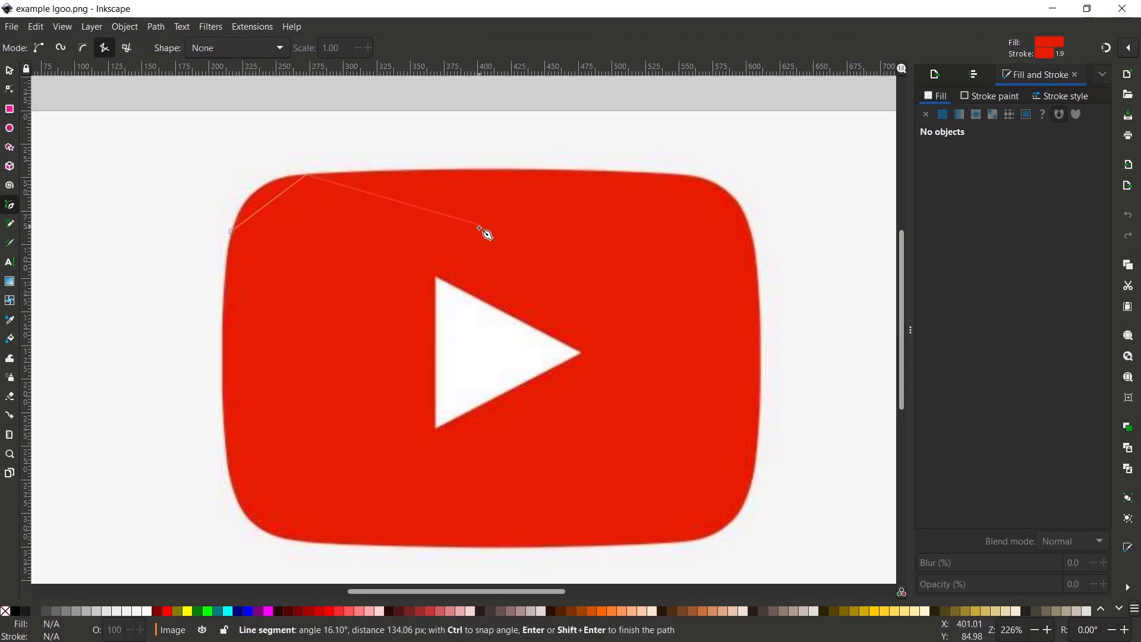
{"action": "left_click", "coordinate": [688, 175]}
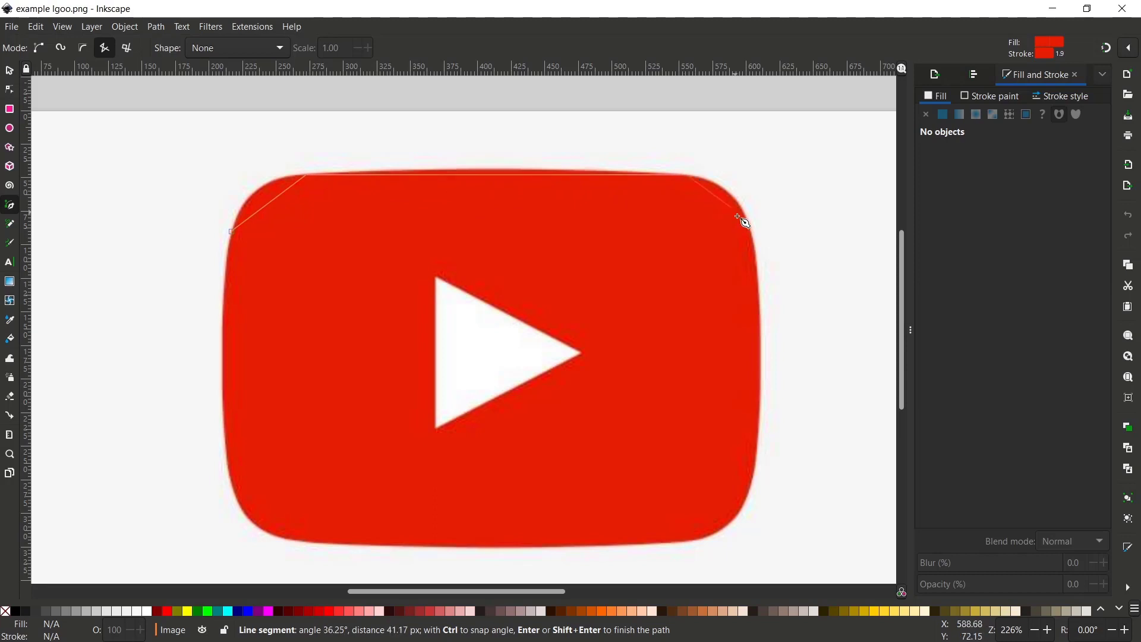
{"action": "left_click", "coordinate": [753, 238]}
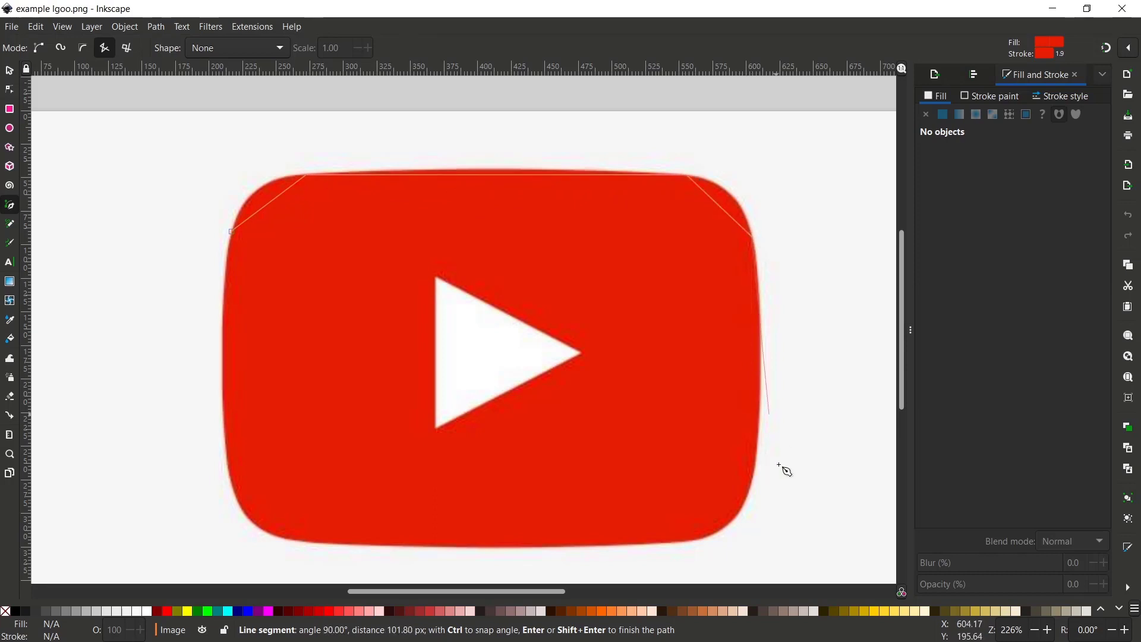
{"action": "left_click", "coordinate": [748, 495]}
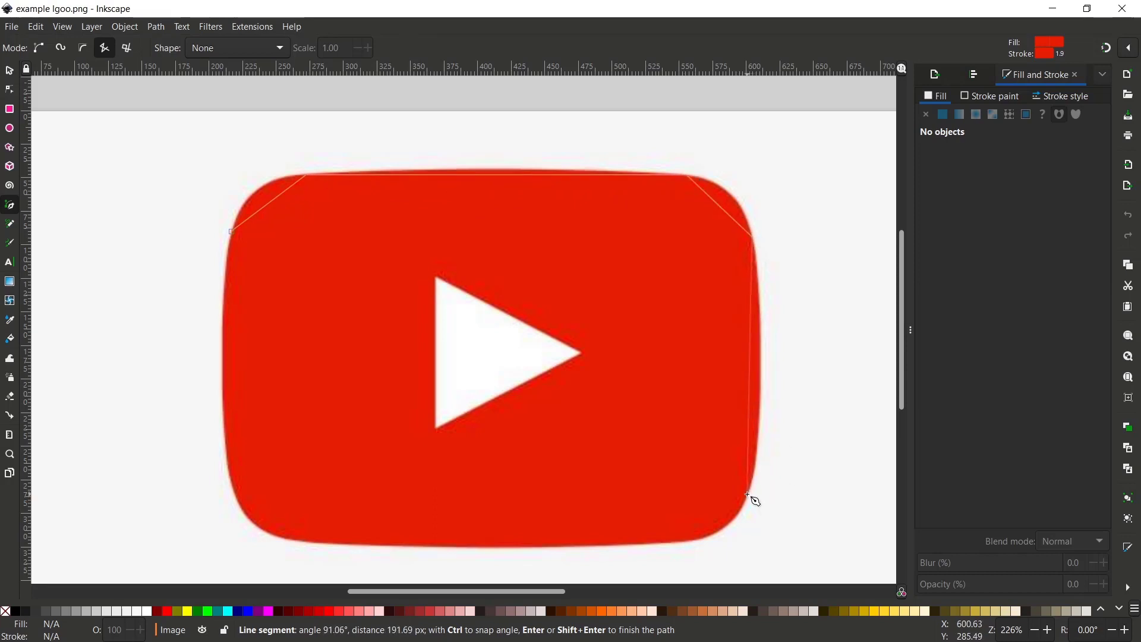
{"action": "left_click", "coordinate": [681, 542]}
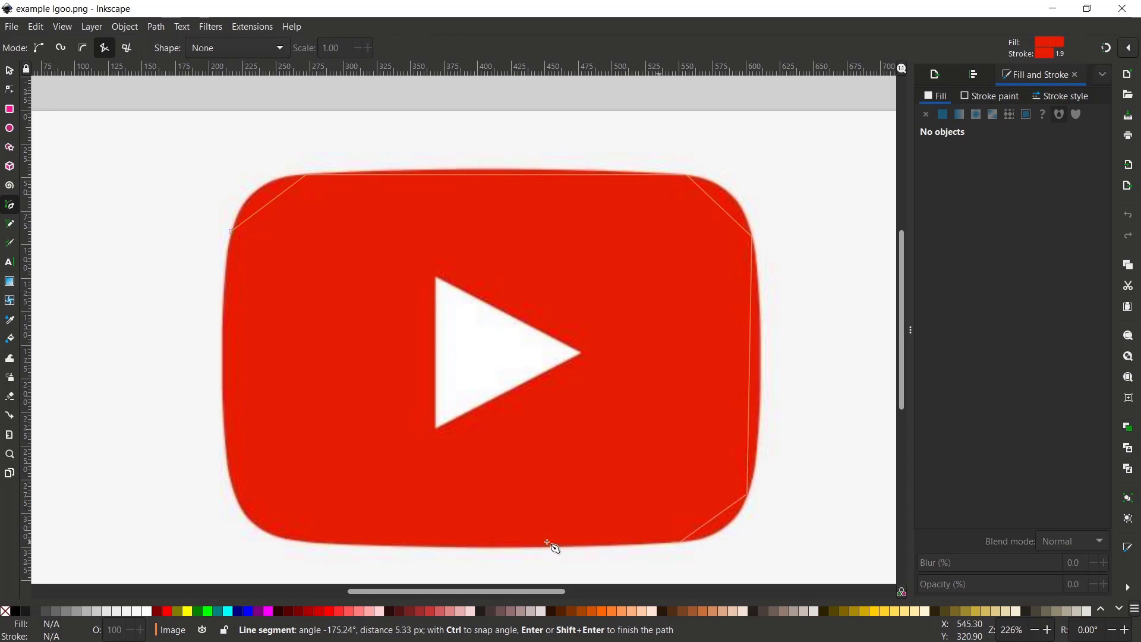
{"action": "left_click", "coordinate": [296, 542]}
{"action": "left_click", "coordinate": [226, 457]}
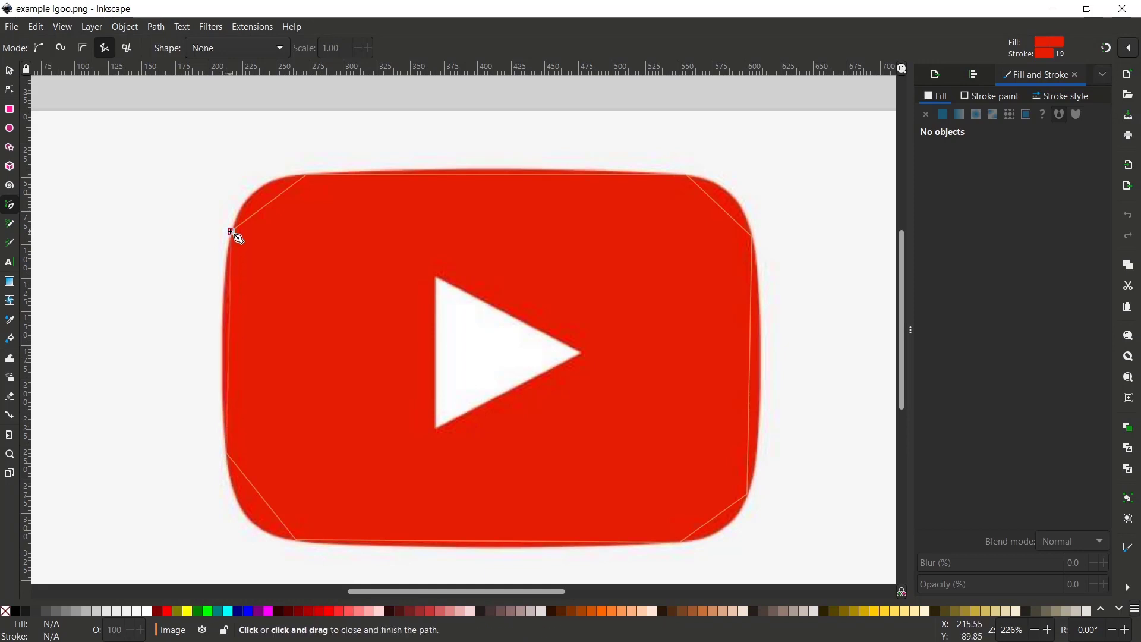
{"action": "left_click", "coordinate": [230, 230]}
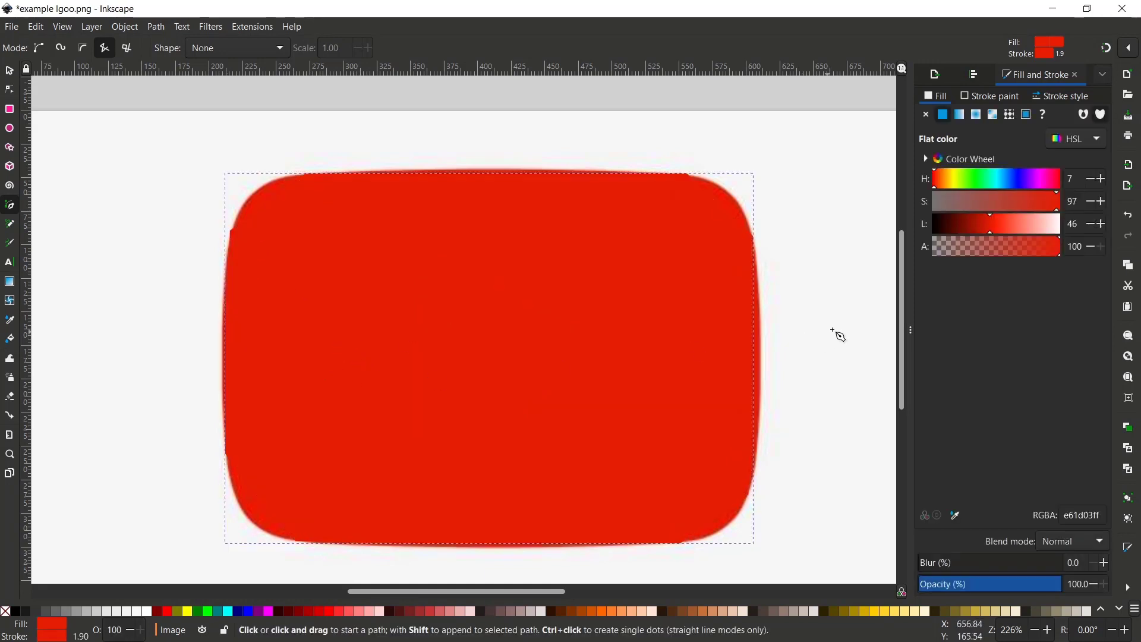
Give the traced path a green stroke with hue 118 and set the stroke width to 2 px
{"action": "left_click", "coordinate": [1003, 100]}
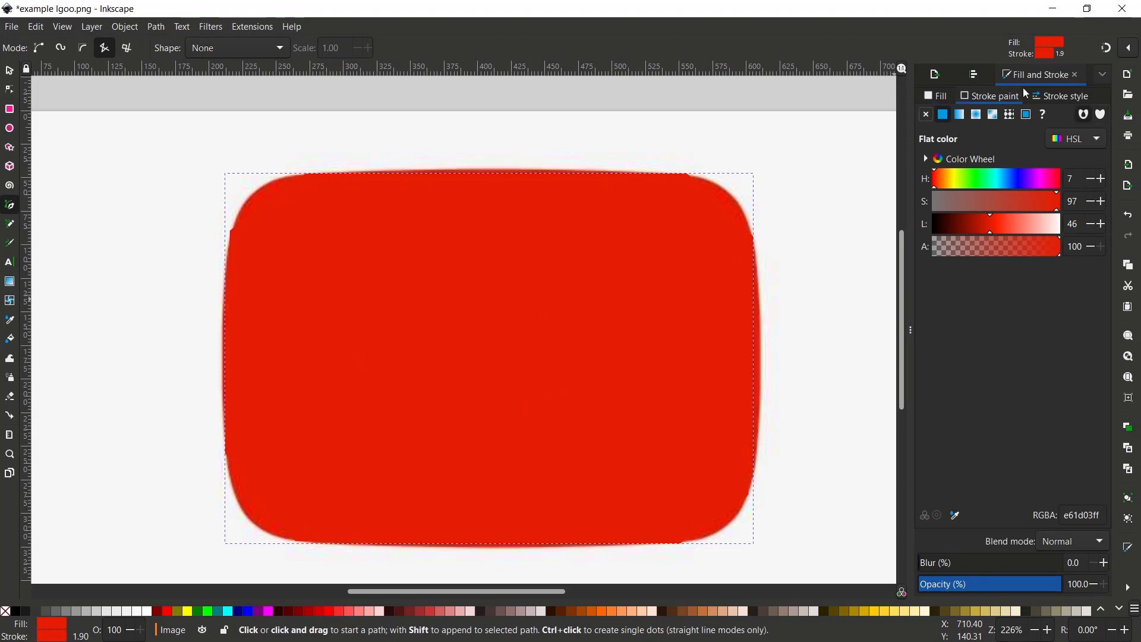
{"action": "left_click", "coordinate": [976, 186]}
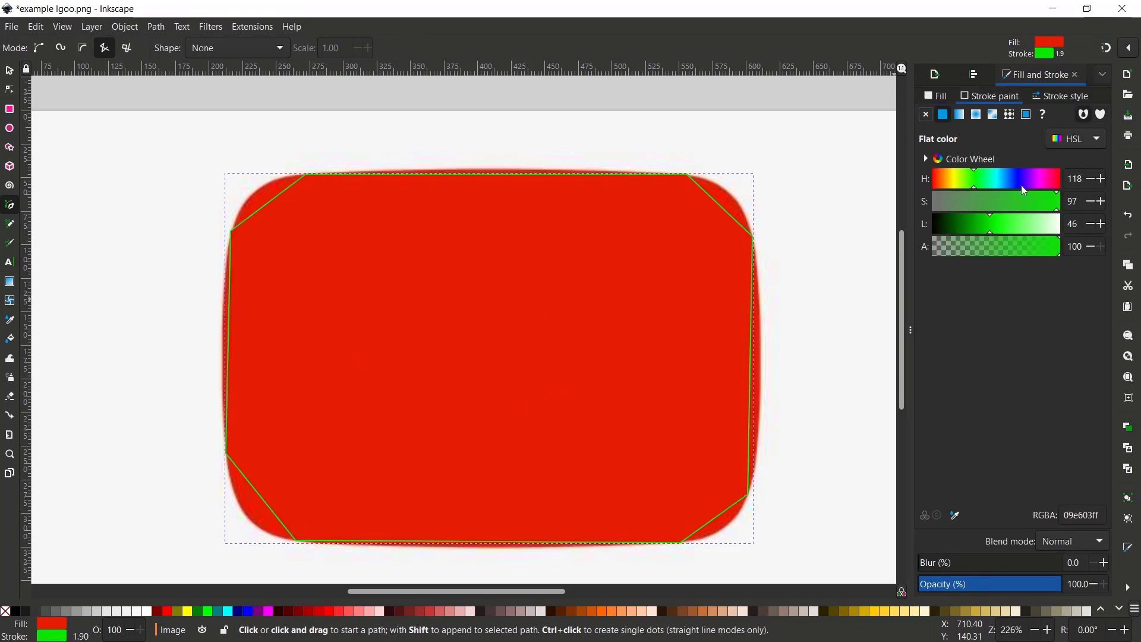
{"action": "left_click", "coordinate": [1063, 98]}
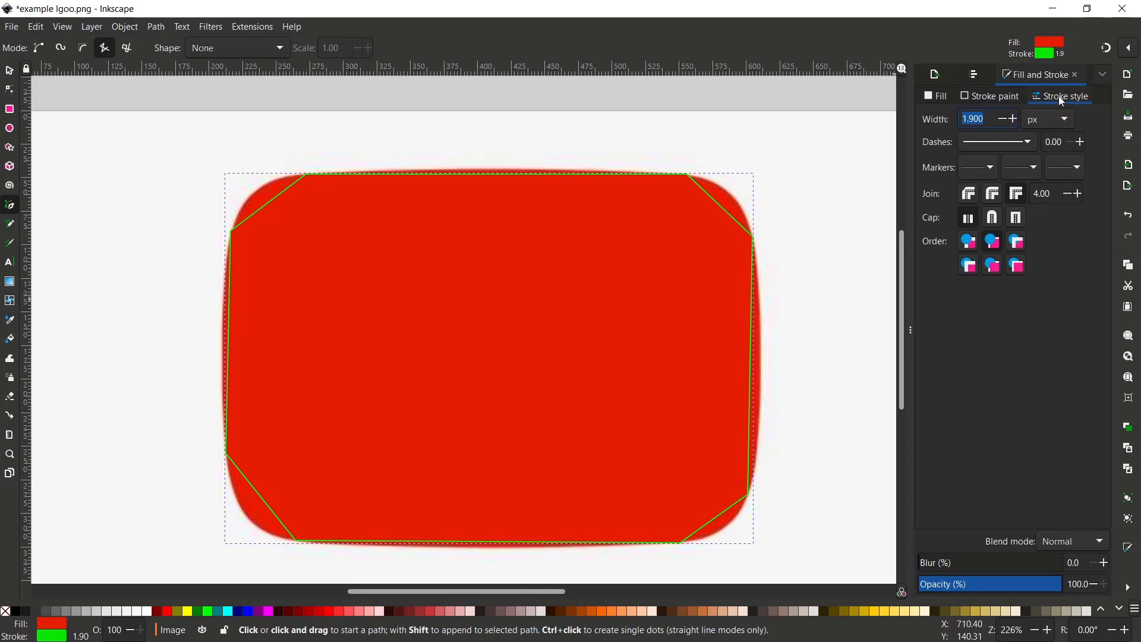
{"action": "left_click", "coordinate": [1014, 120]}
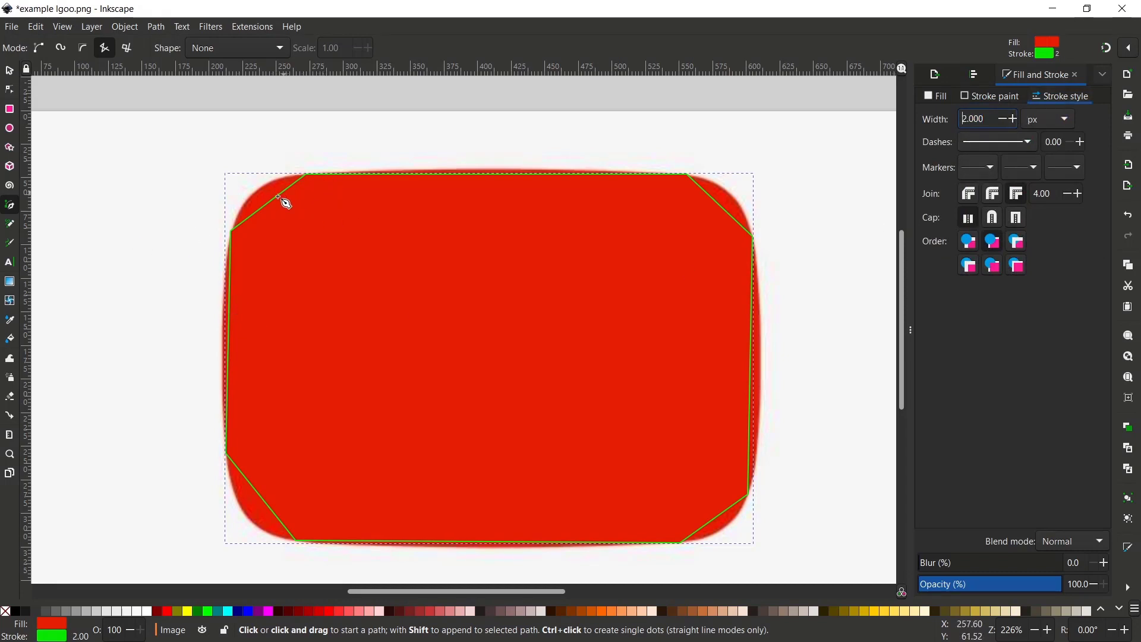
Bend the path's upper-left corner and top segments with the Node tool so they follow the logo's edge
{"action": "left_click", "coordinate": [9, 91]}
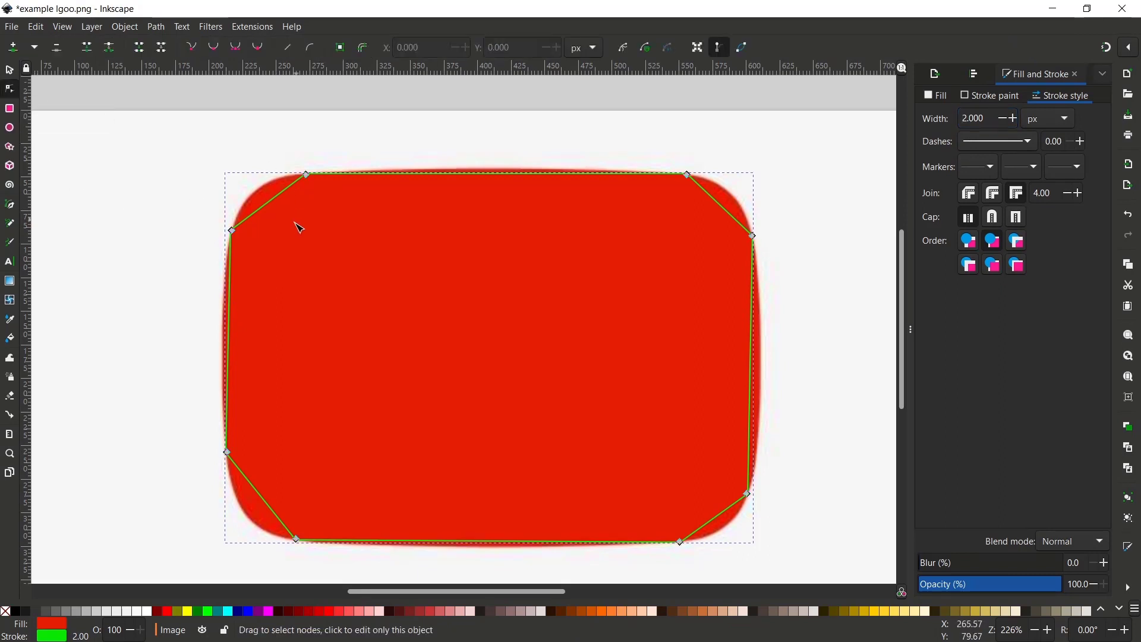
{"action": "scroll", "coordinate": [268, 203], "scroll_direction": "up", "scroll_amount": 1}
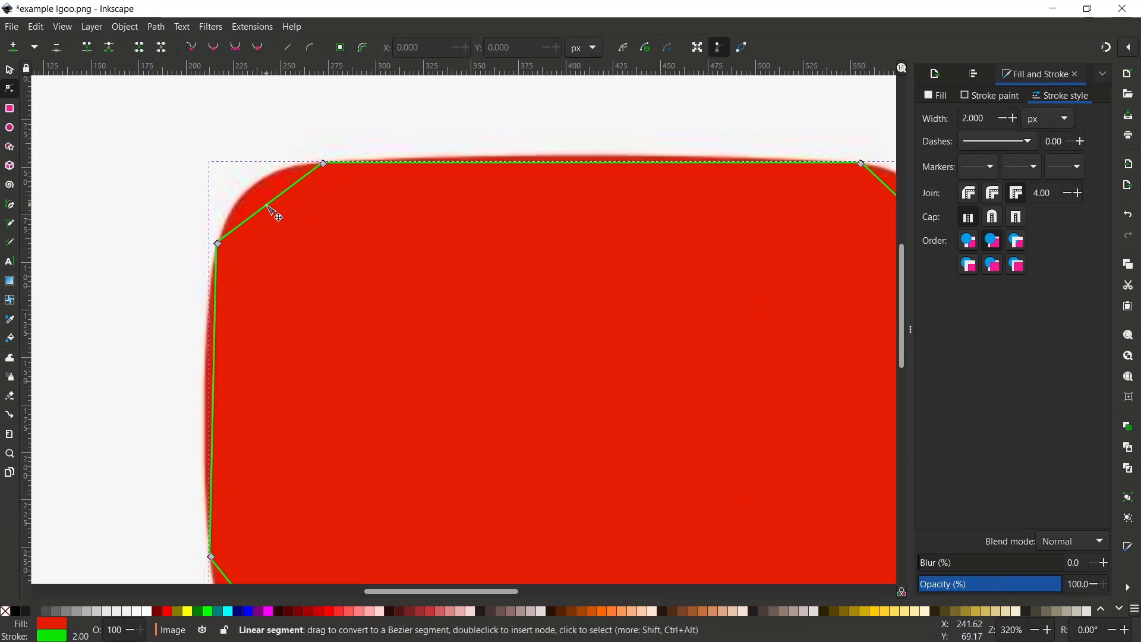
{"action": "left_click_drag", "start_coordinate": [272, 213], "coordinate": [259, 189]}
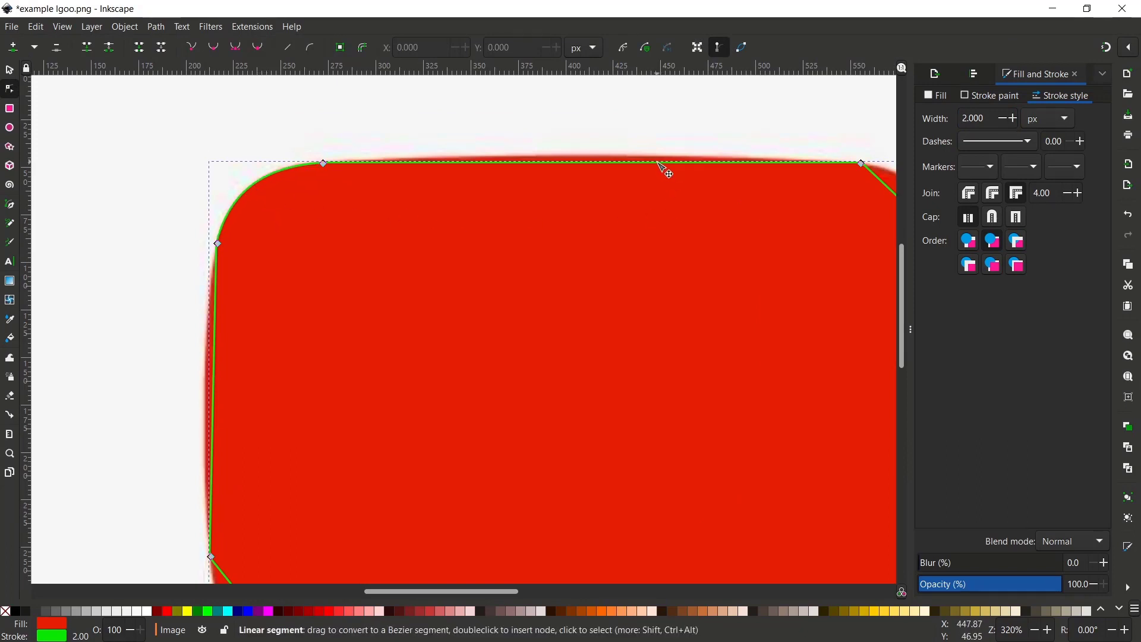
{"action": "left_click_drag", "start_coordinate": [661, 164], "coordinate": [661, 160]}
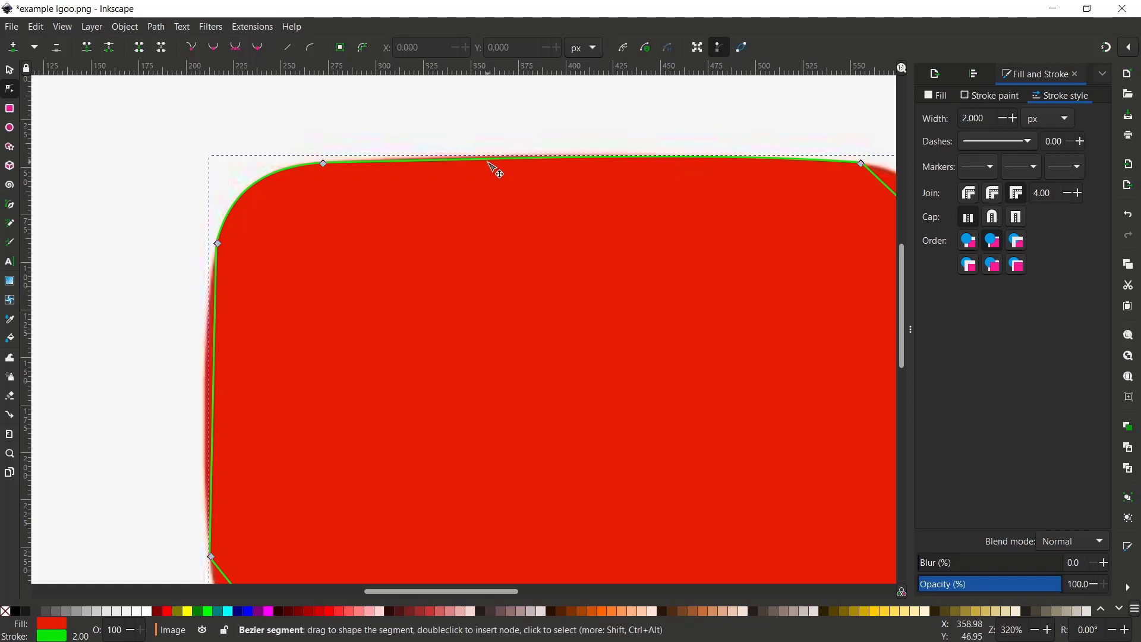
{"action": "left_click_drag", "start_coordinate": [487, 161], "coordinate": [488, 157]}
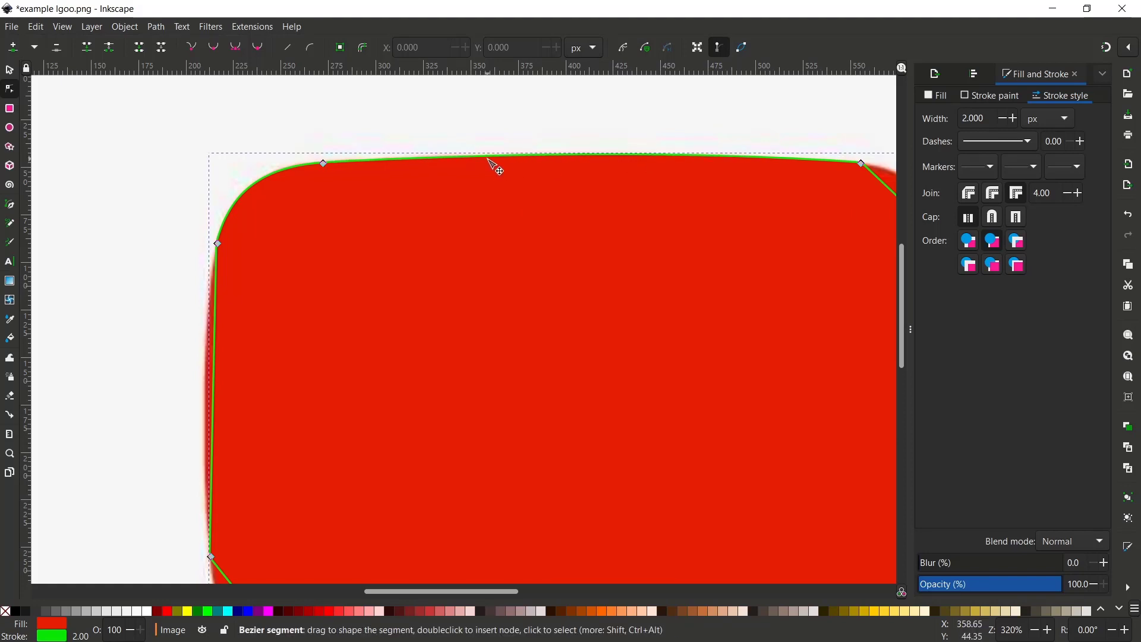
Curve the path's upper-right corner segment and adjust its two Bezier handles to match the logo's rounded corner
{"action": "scroll", "coordinate": [583, 268], "scroll_direction": "down", "scroll_amount": 2}
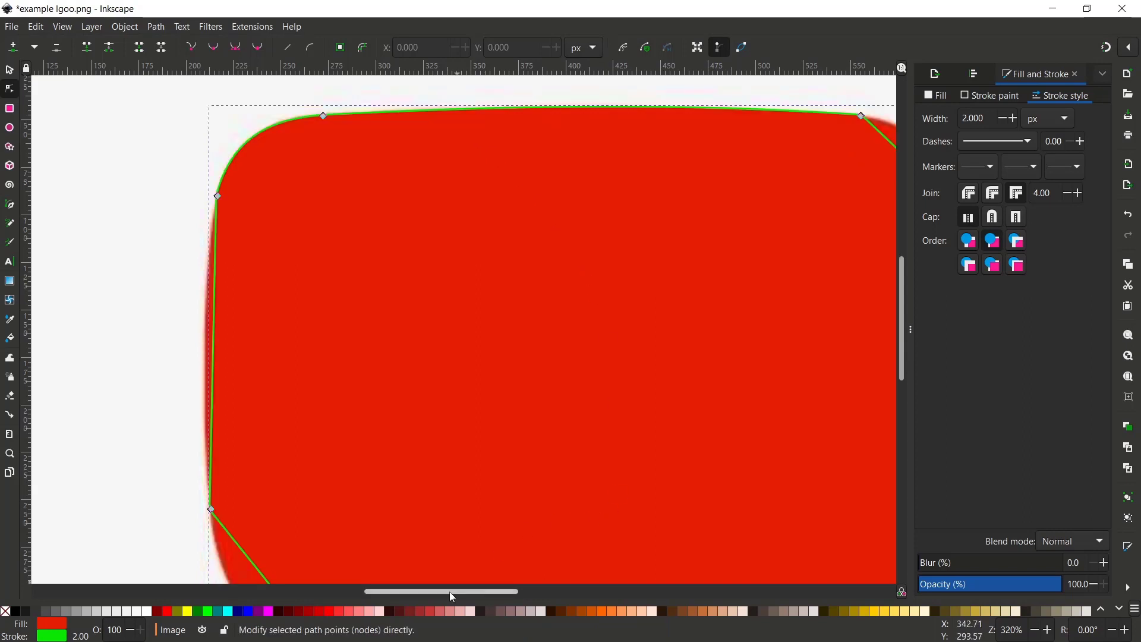
{"action": "left_click_drag", "start_coordinate": [450, 591], "coordinate": [486, 592]}
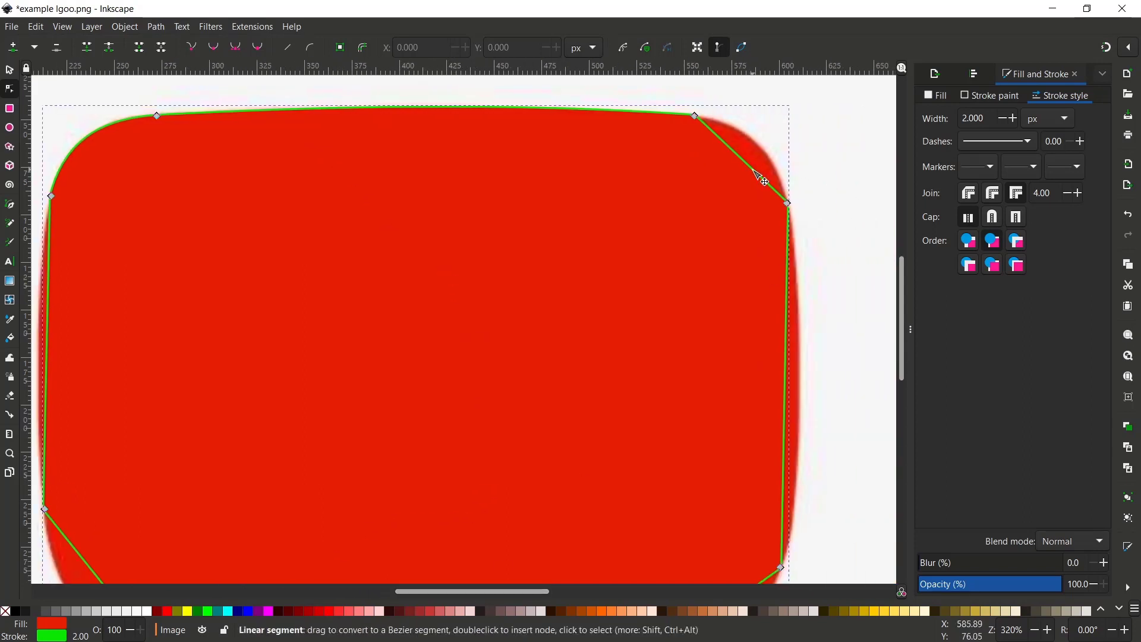
{"action": "left_click_drag", "start_coordinate": [756, 166], "coordinate": [753, 143]}
{"action": "left_click", "coordinate": [789, 205]}
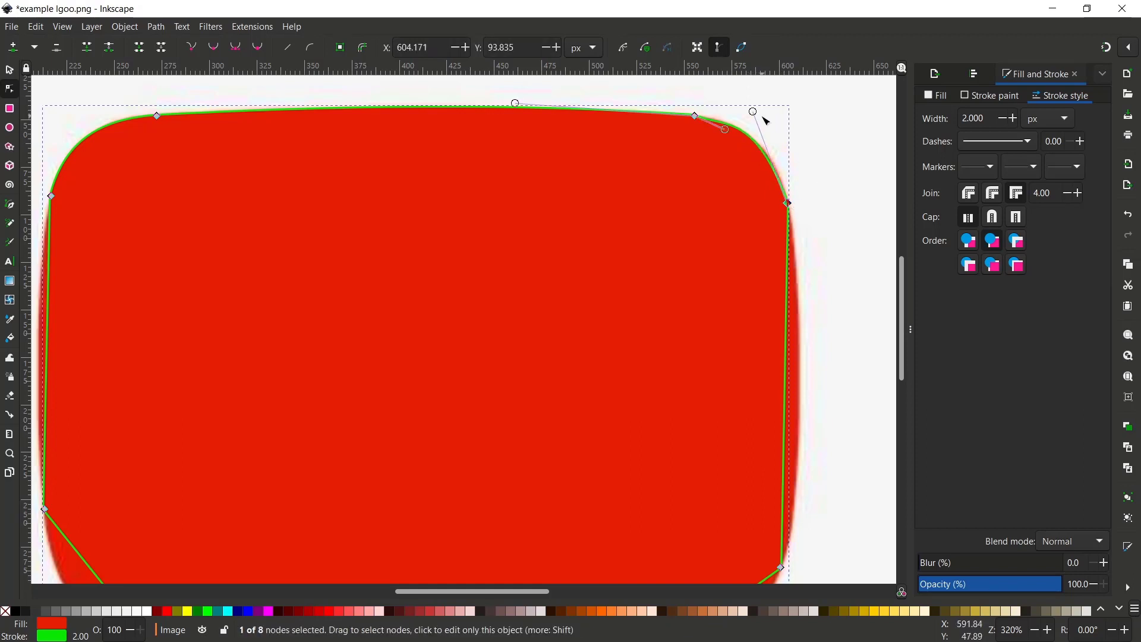
{"action": "left_click_drag", "start_coordinate": [755, 113], "coordinate": [766, 122]}
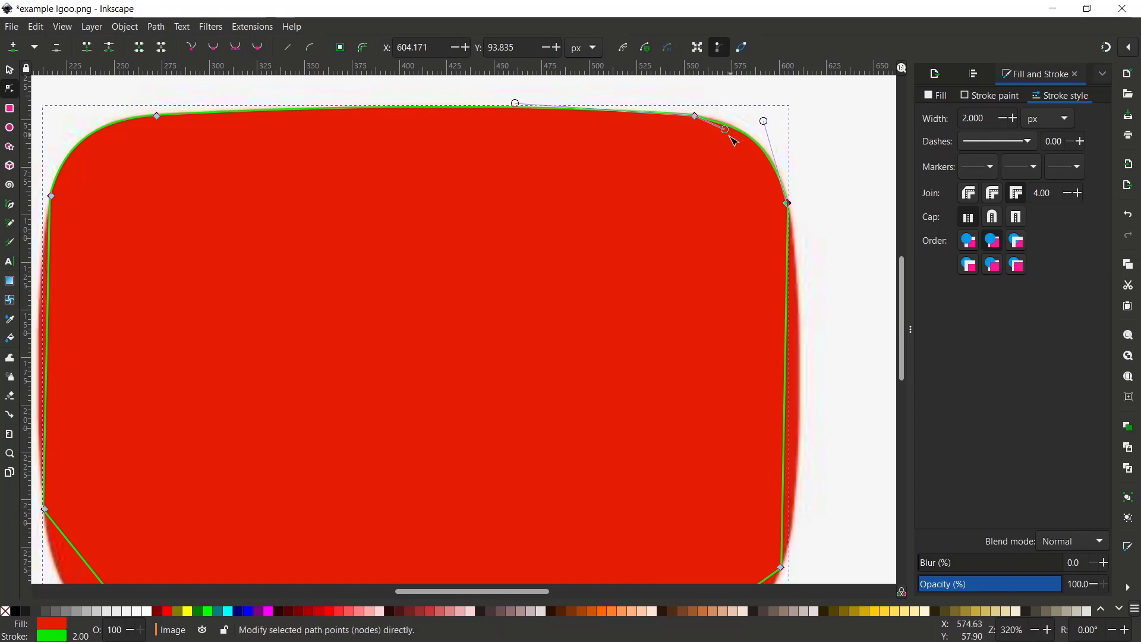
{"action": "left_click_drag", "start_coordinate": [727, 132], "coordinate": [734, 128]}
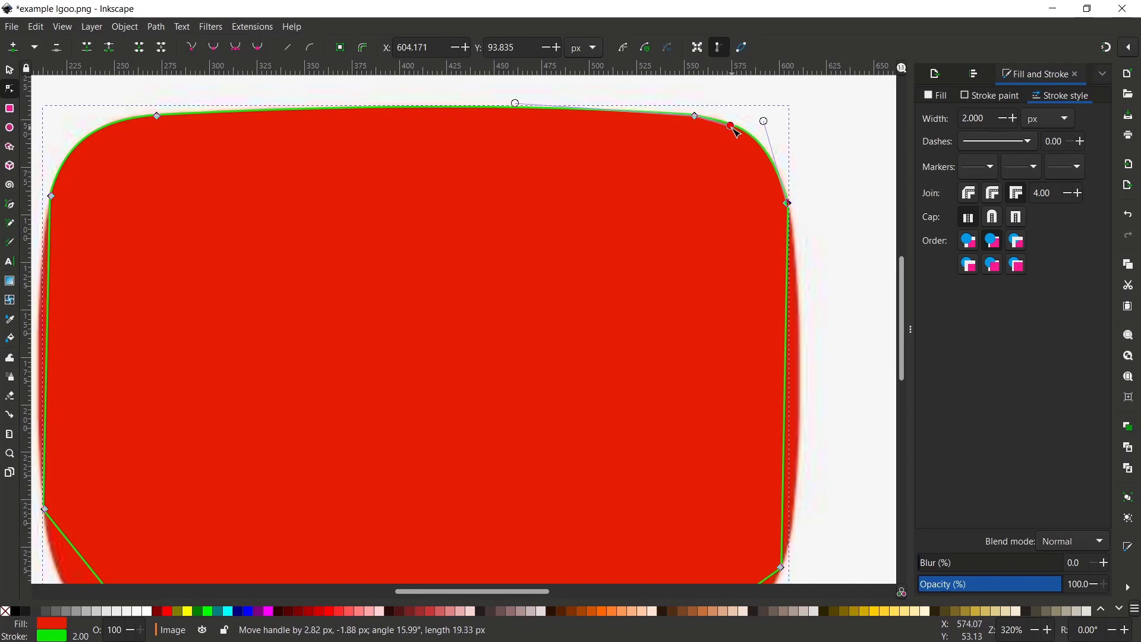
Bend the path's right side segment outward at its middle and lower part to follow the logo's edge
{"action": "scroll", "coordinate": [801, 236], "scroll_direction": "down", "scroll_amount": 4}
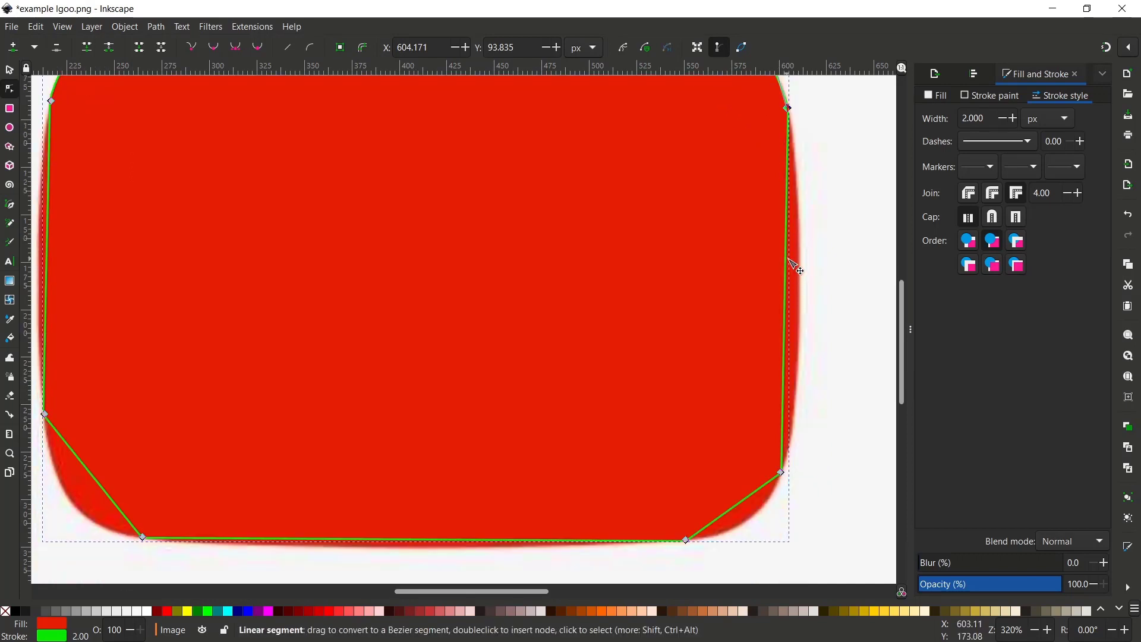
{"action": "left_click_drag", "start_coordinate": [789, 260], "coordinate": [801, 263]}
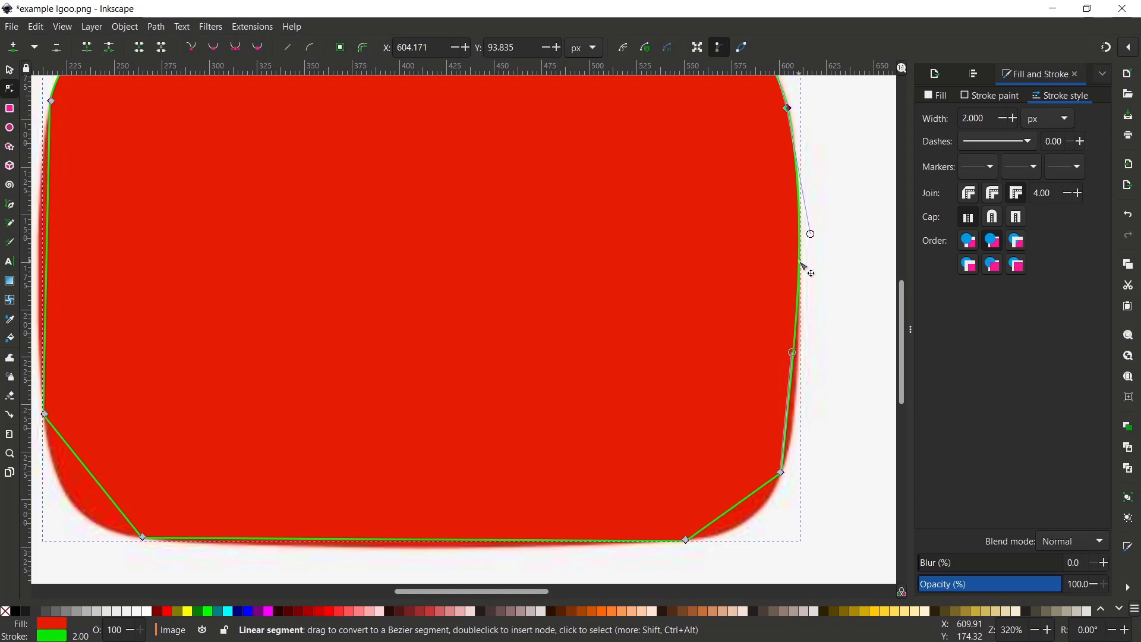
{"action": "left_click_drag", "start_coordinate": [792, 408], "coordinate": [802, 408]}
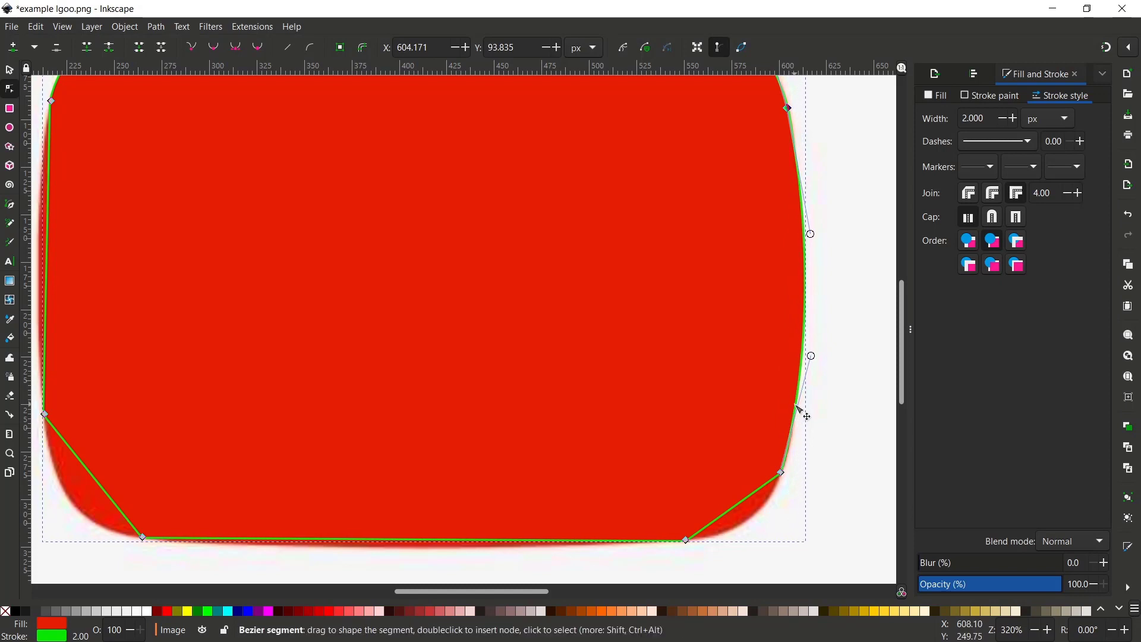
Curve the path's lower-right corner segment and adjust the Bezier handle of its bottom node to match the logo's rounded corner
{"action": "scroll", "coordinate": [842, 231], "scroll_direction": "down", "scroll_amount": 2}
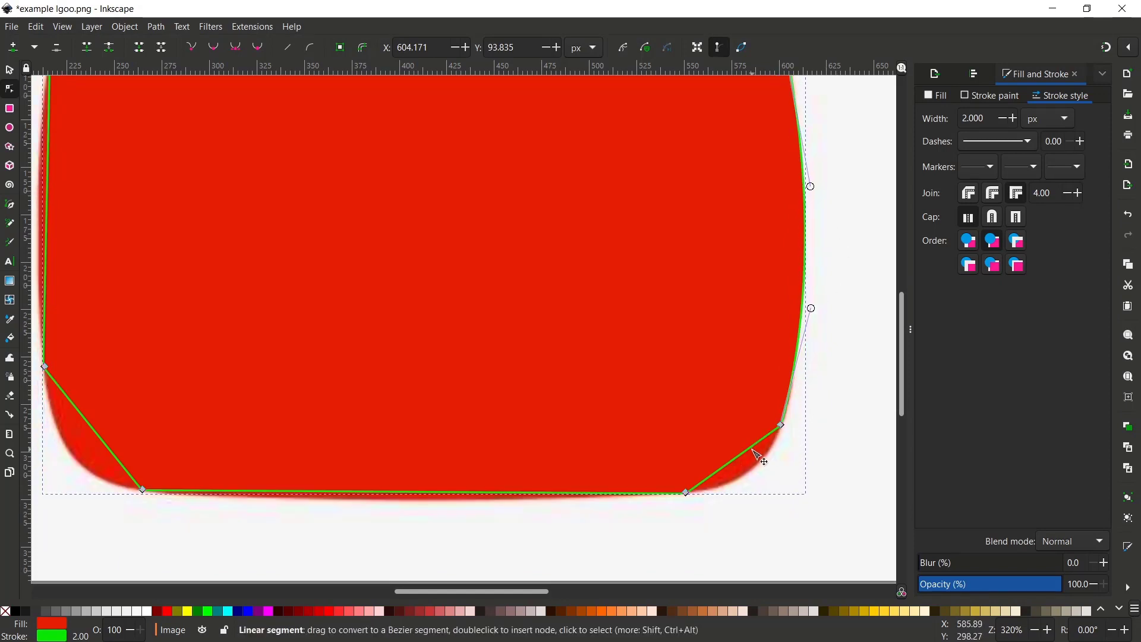
{"action": "mouse_move", "coordinate": [750, 453]}
{"action": "left_mouse_down"}
{"action": "mouse_move", "coordinate": [751, 480]}
{"action": "mouse_move", "coordinate": [758, 470]}
{"action": "left_mouse_up"}
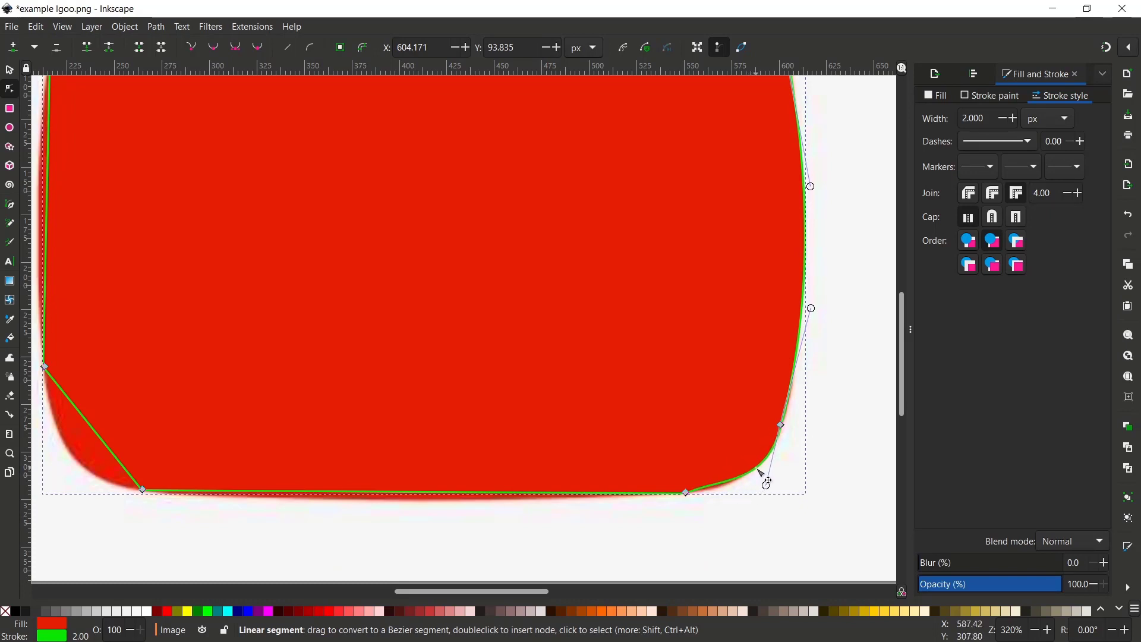
{"action": "left_click", "coordinate": [688, 493]}
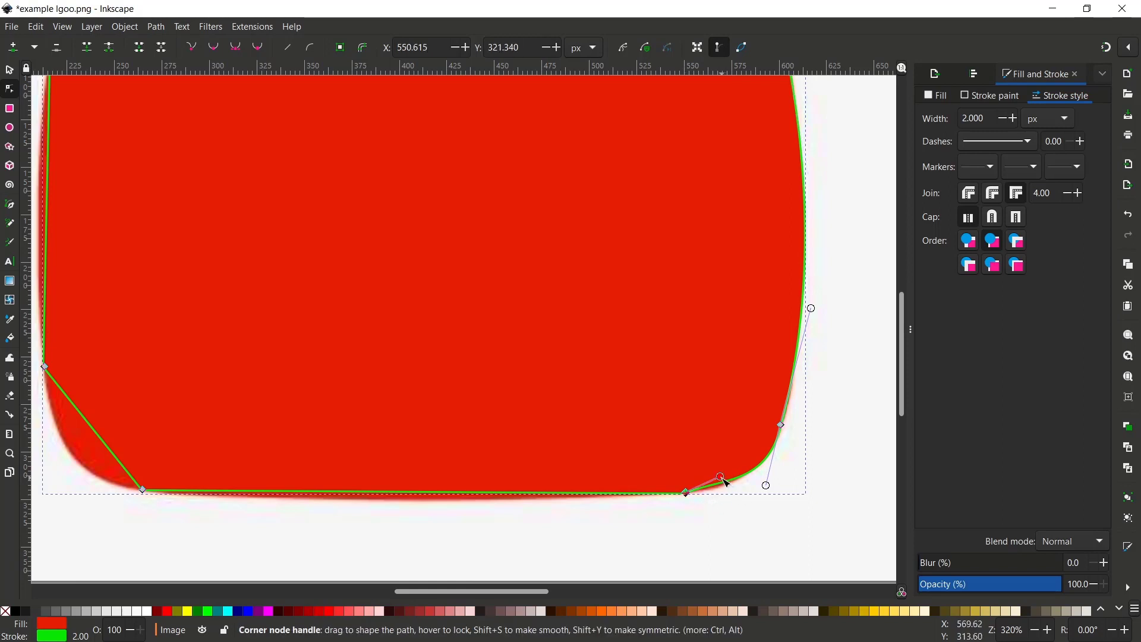
{"action": "left_click_drag", "start_coordinate": [722, 478], "coordinate": [736, 483]}
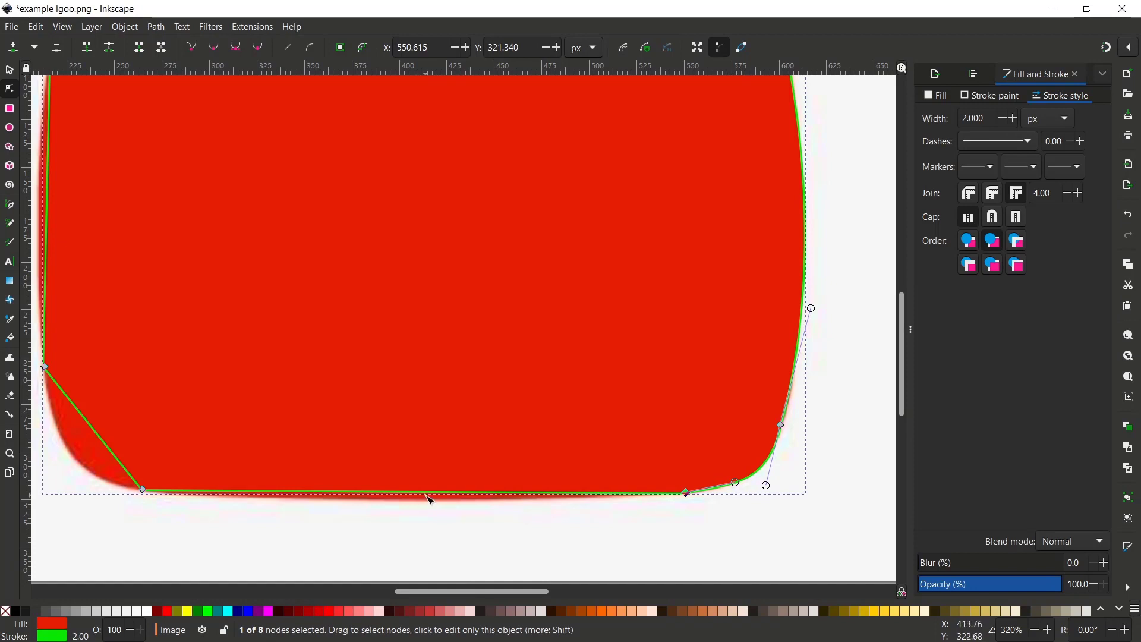
Bend the path's bottom, lower-left corner and left side segments to follow the logo's edge
{"action": "left_click_drag", "start_coordinate": [431, 501], "coordinate": [430, 508]}
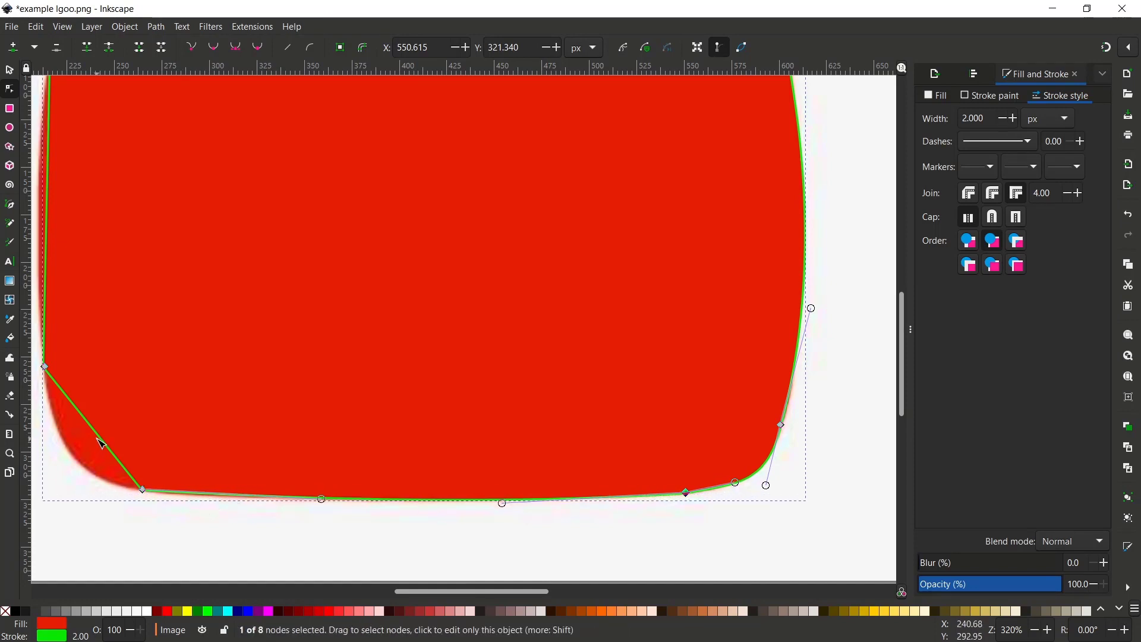
{"action": "left_click_drag", "start_coordinate": [101, 442], "coordinate": [77, 460]}
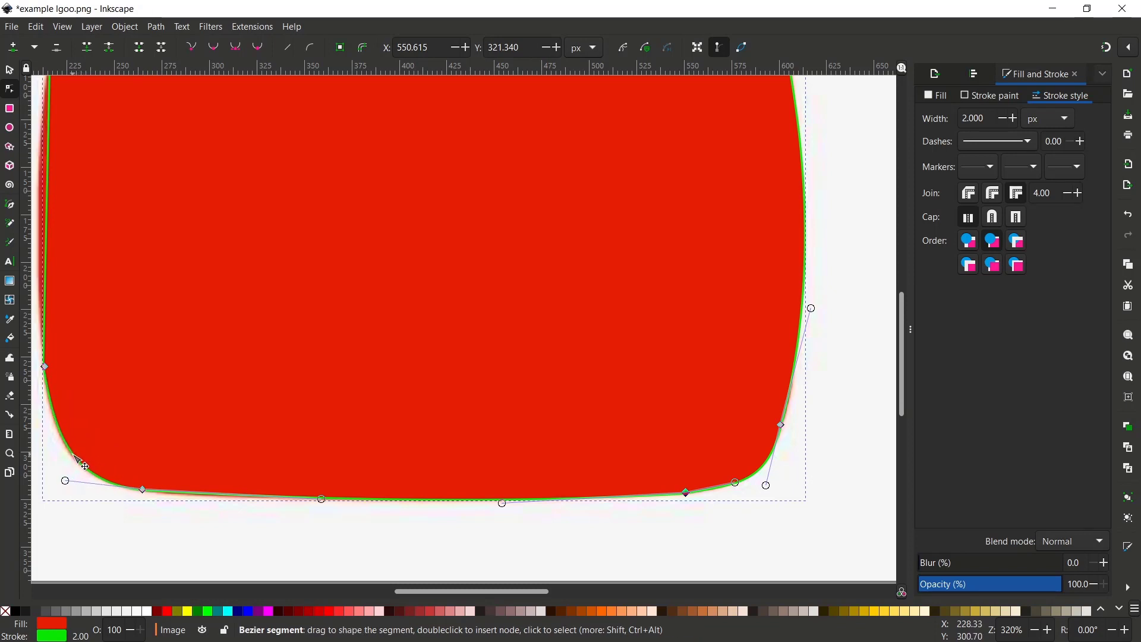
{"action": "scroll", "coordinate": [113, 324], "scroll_direction": "up", "scroll_amount": 4}
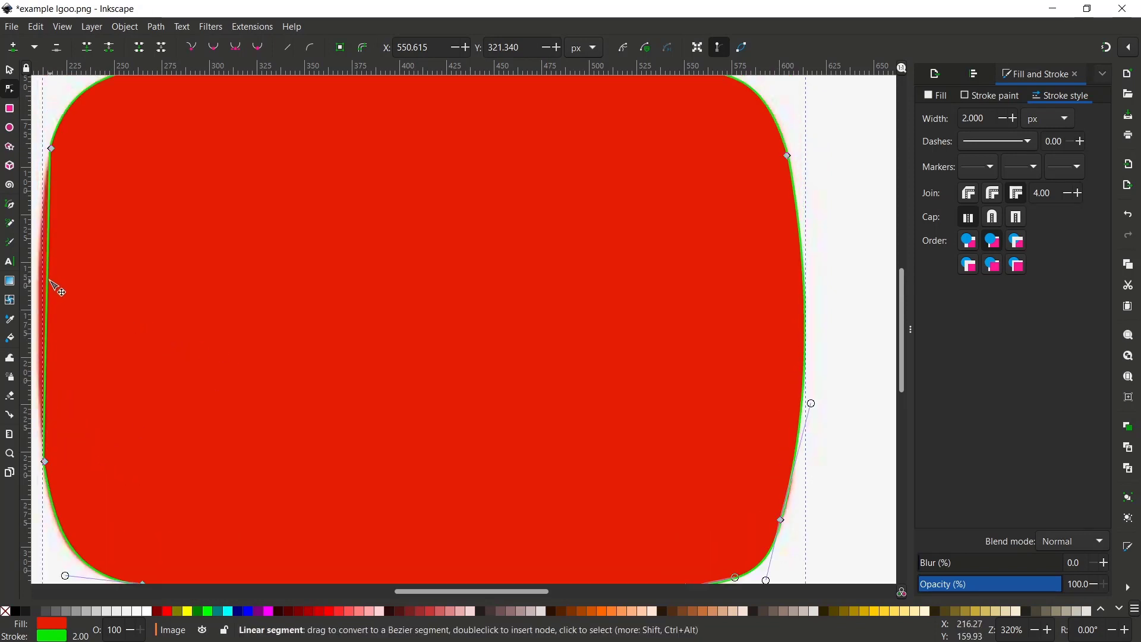
{"action": "left_click_drag", "start_coordinate": [51, 288], "coordinate": [46, 287]}
{"action": "key", "text": "minus"}
{"action": "key", "text": "minus"}
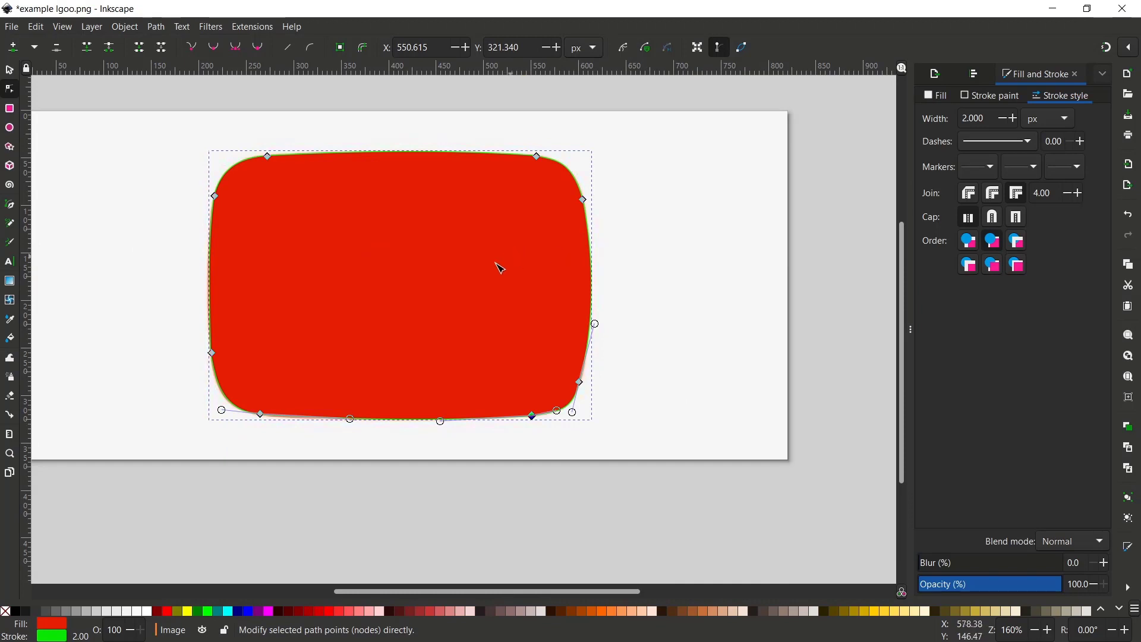
Try a flat green fill with hue 123 on the outer path, and leave the path without any fill paint
{"action": "left_click", "coordinate": [942, 97]}
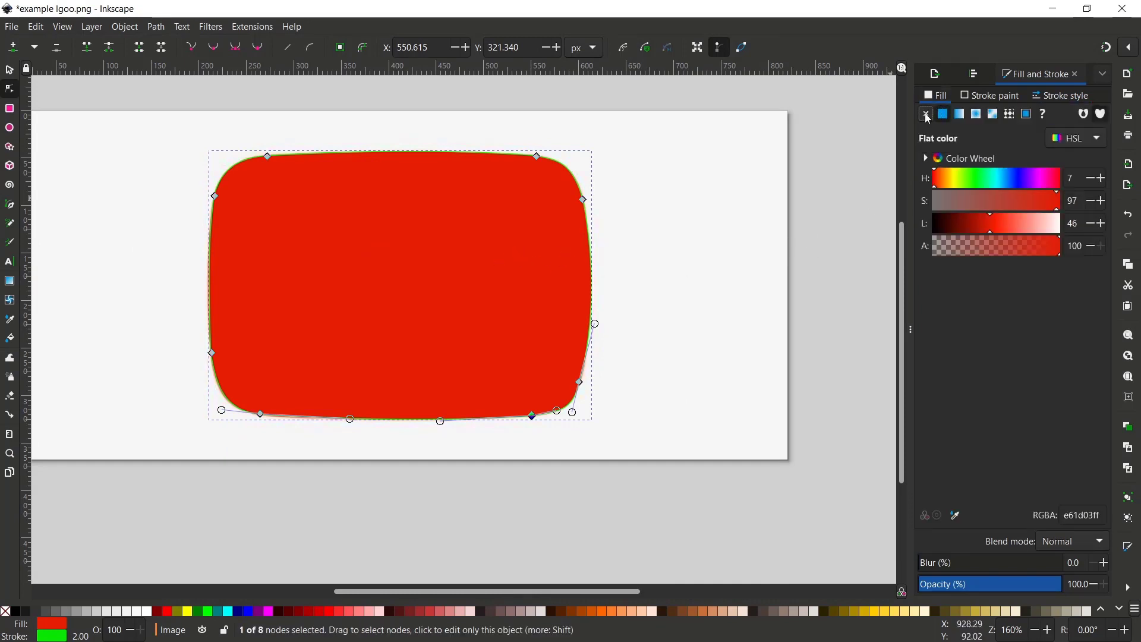
{"action": "left_click", "coordinate": [928, 114]}
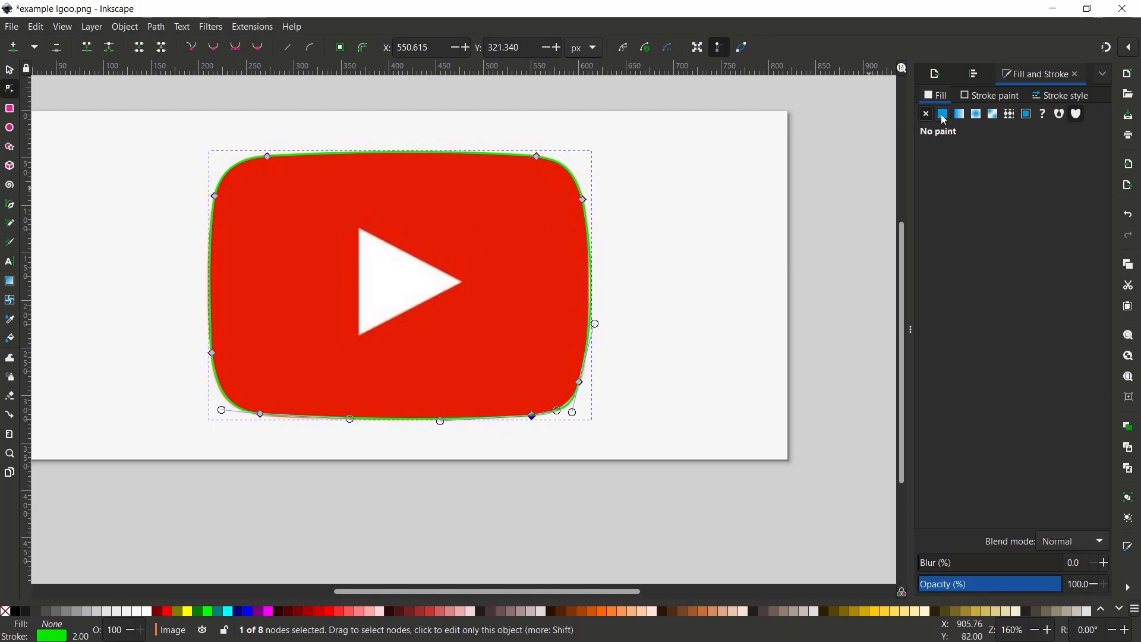
{"action": "left_click", "coordinate": [951, 120]}
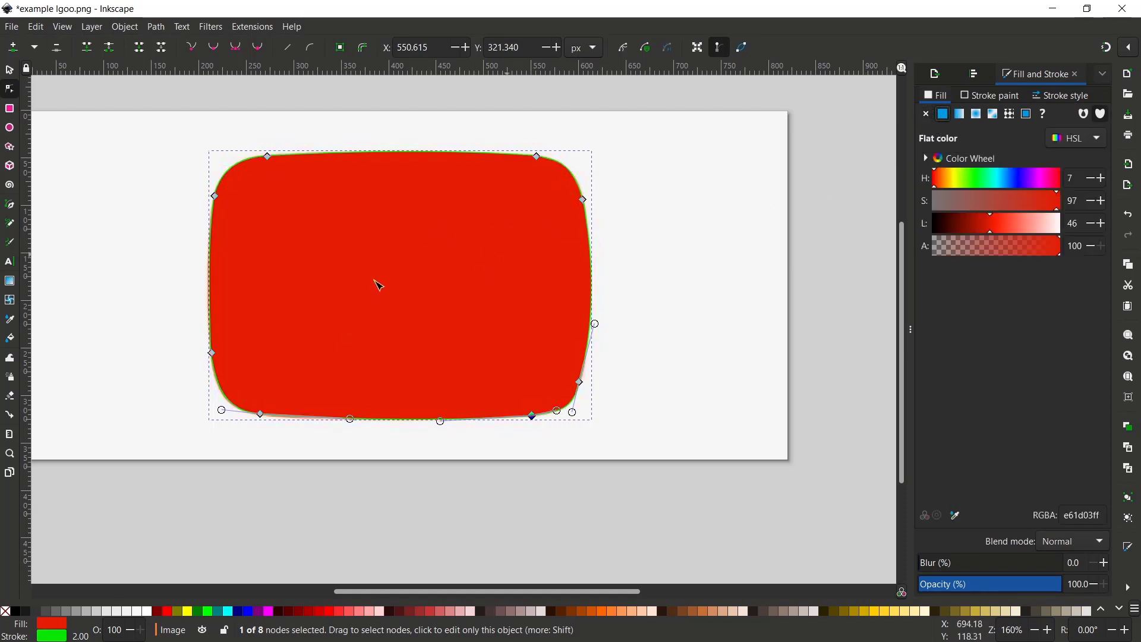
{"action": "left_click", "coordinate": [979, 180]}
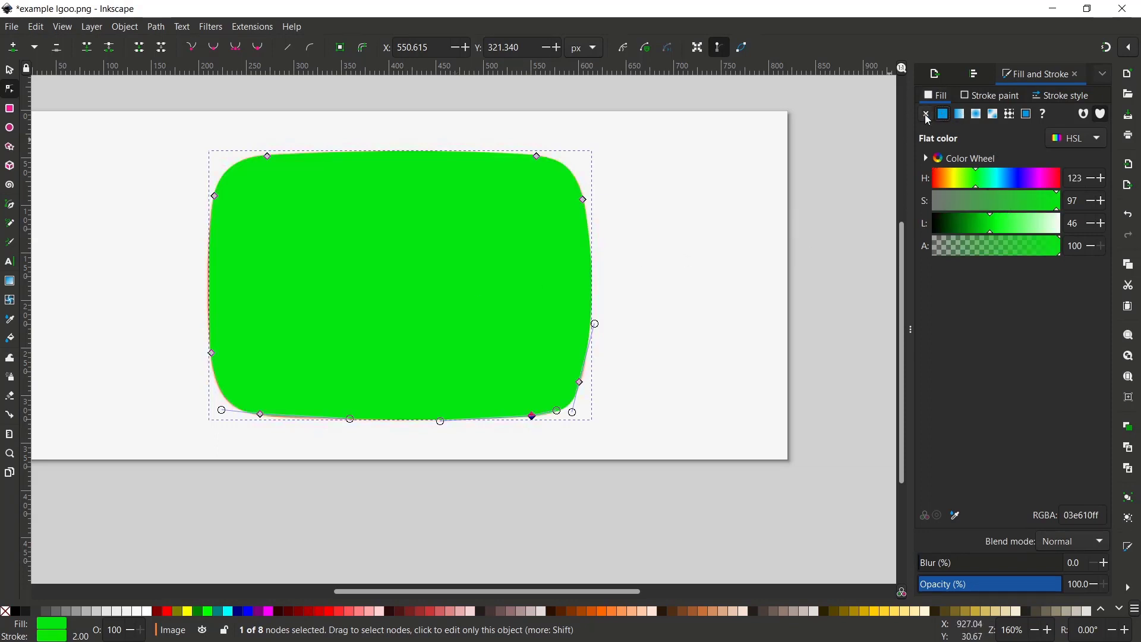
{"action": "left_click", "coordinate": [927, 115]}
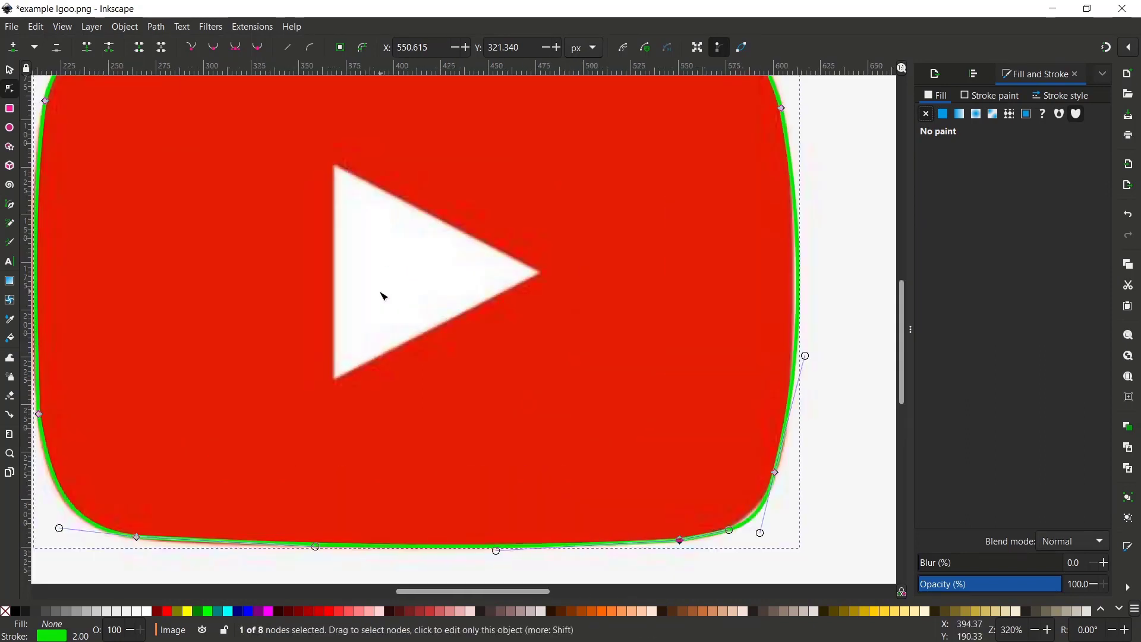
Trace the white play triangle with the Pen tool as a closed path of three straight segments, placing a node at each corner
{"action": "scroll", "coordinate": [383, 296], "scroll_direction": "up", "scroll_amount": 3}
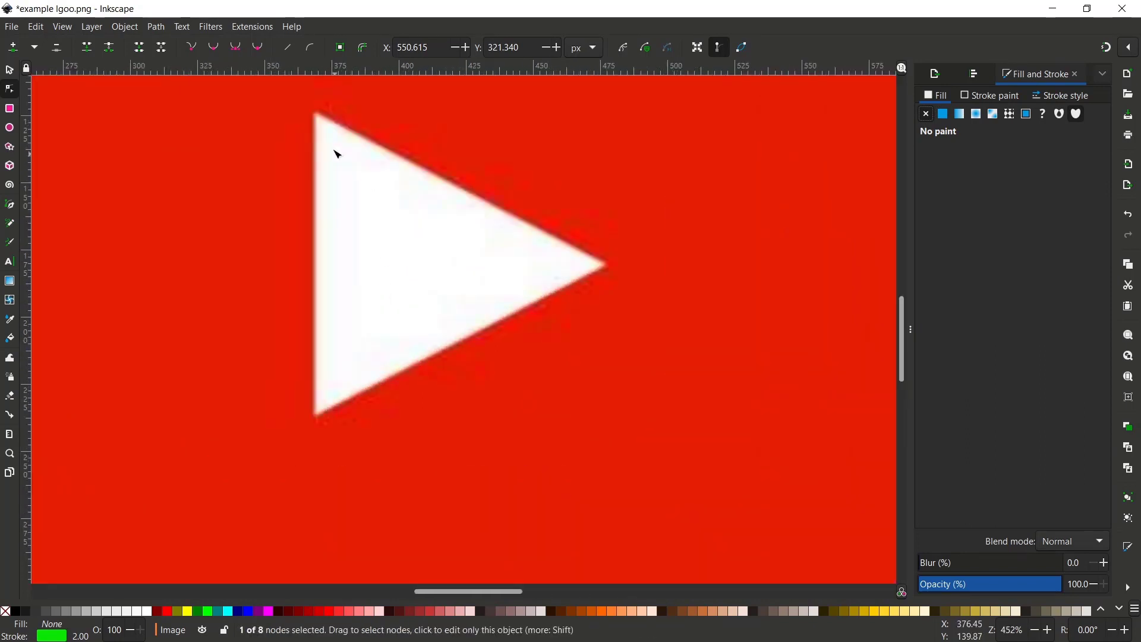
{"action": "left_click", "coordinate": [12, 208]}
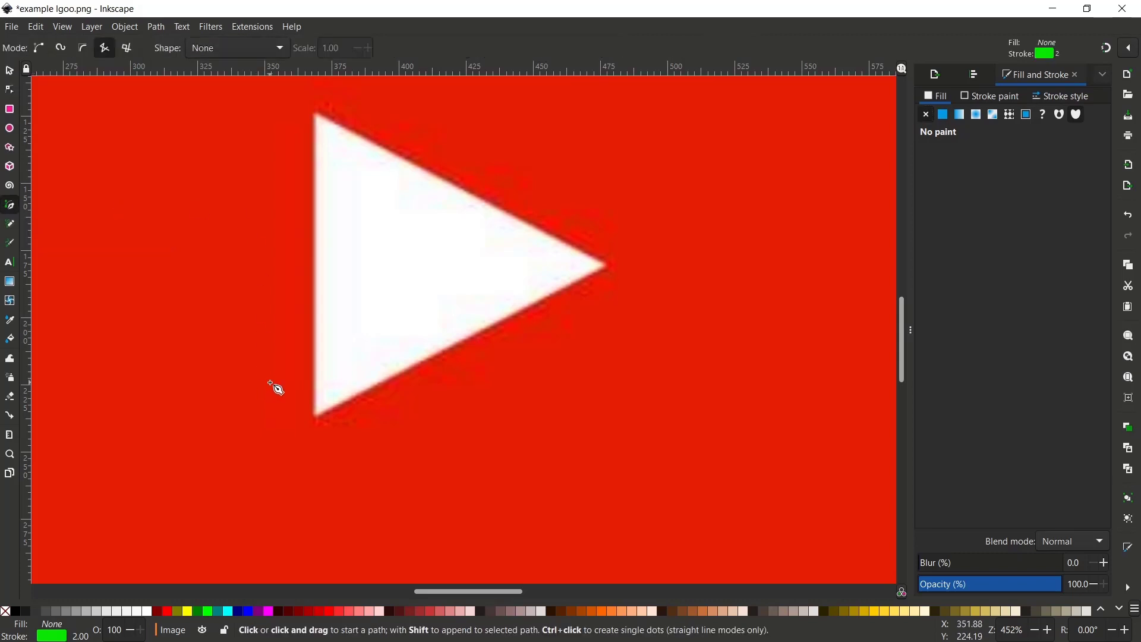
{"action": "left_click", "coordinate": [315, 415]}
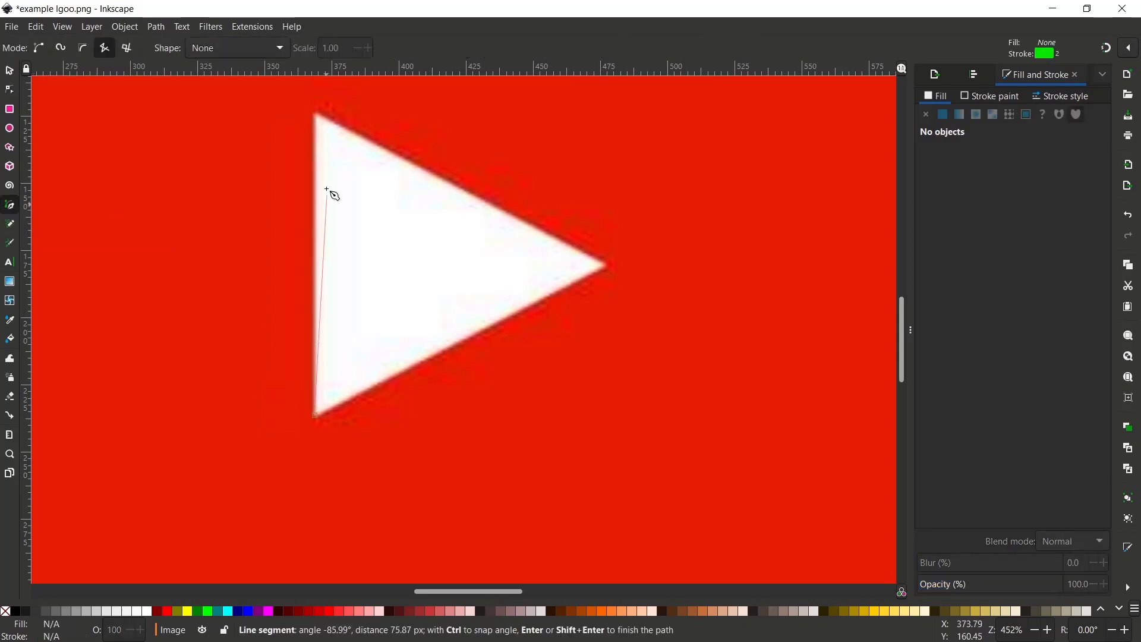
{"action": "left_click", "coordinate": [316, 114]}
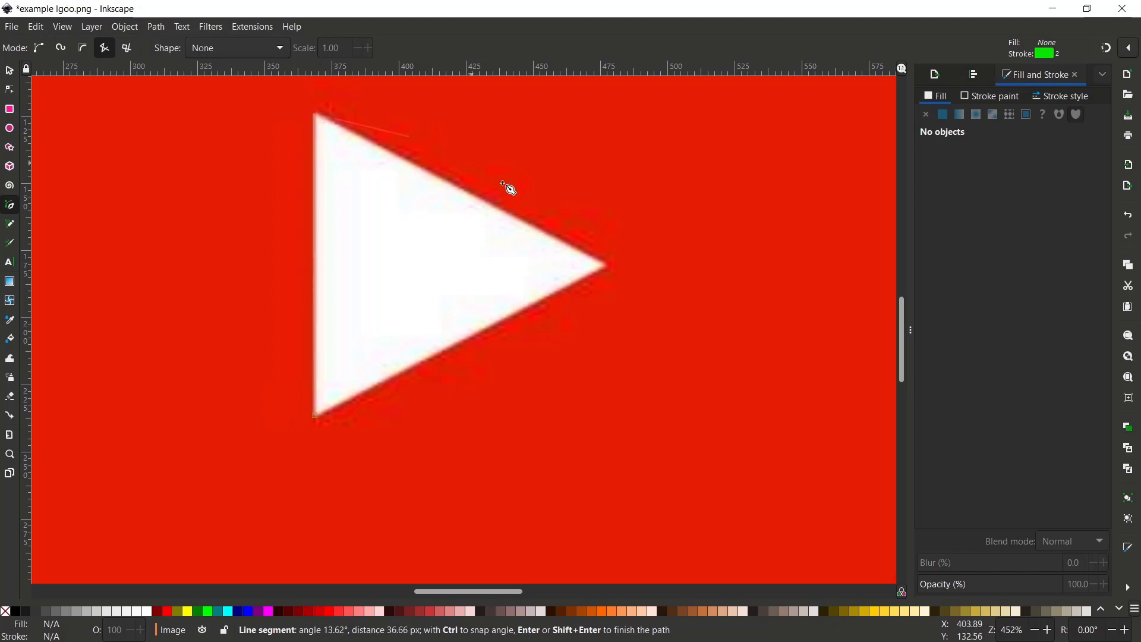
{"action": "left_click", "coordinate": [606, 266]}
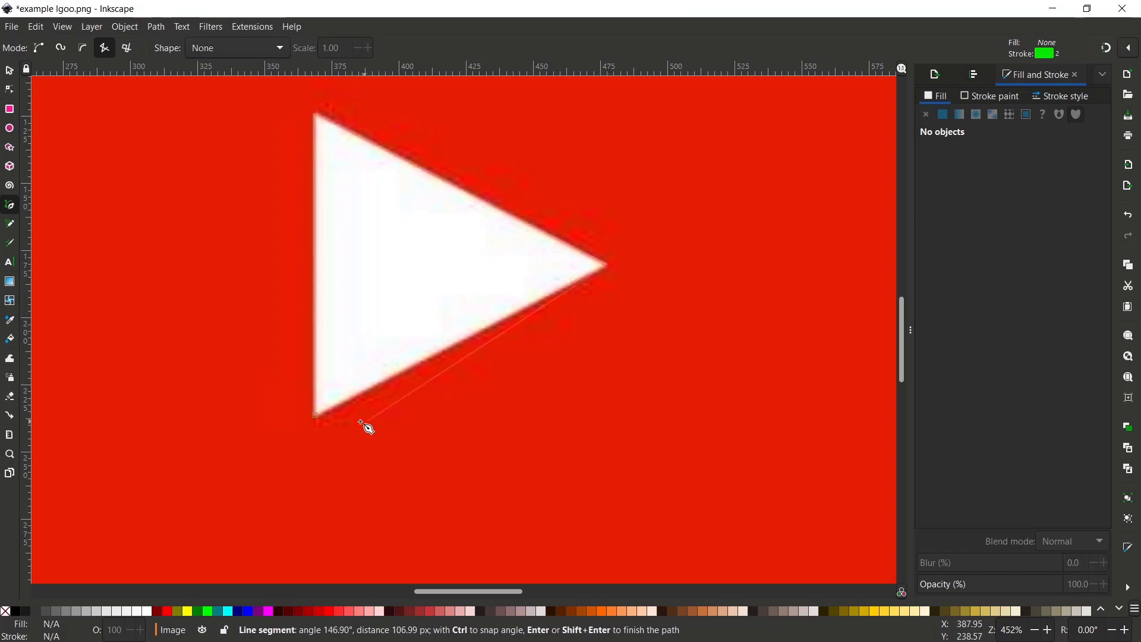
{"action": "left_click", "coordinate": [317, 416]}
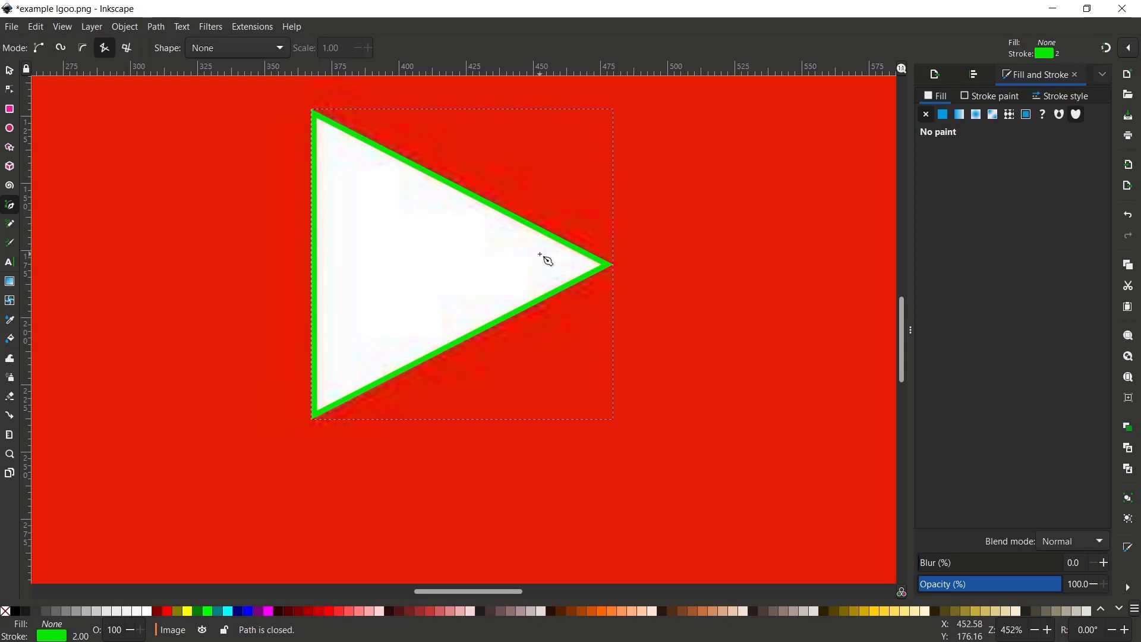
Sample the image's off-white background (f7f7f7ff) as the triangle path's stroke color
{"action": "scroll", "coordinate": [542, 254], "scroll_direction": "down", "scroll_amount": 3}
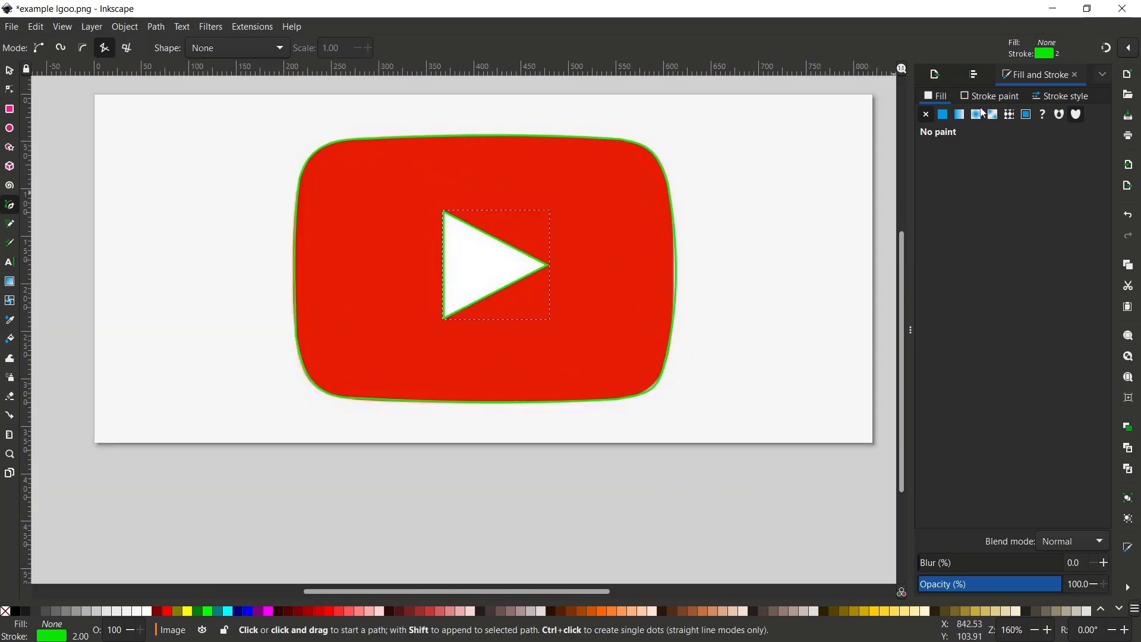
{"action": "left_click", "coordinate": [996, 98]}
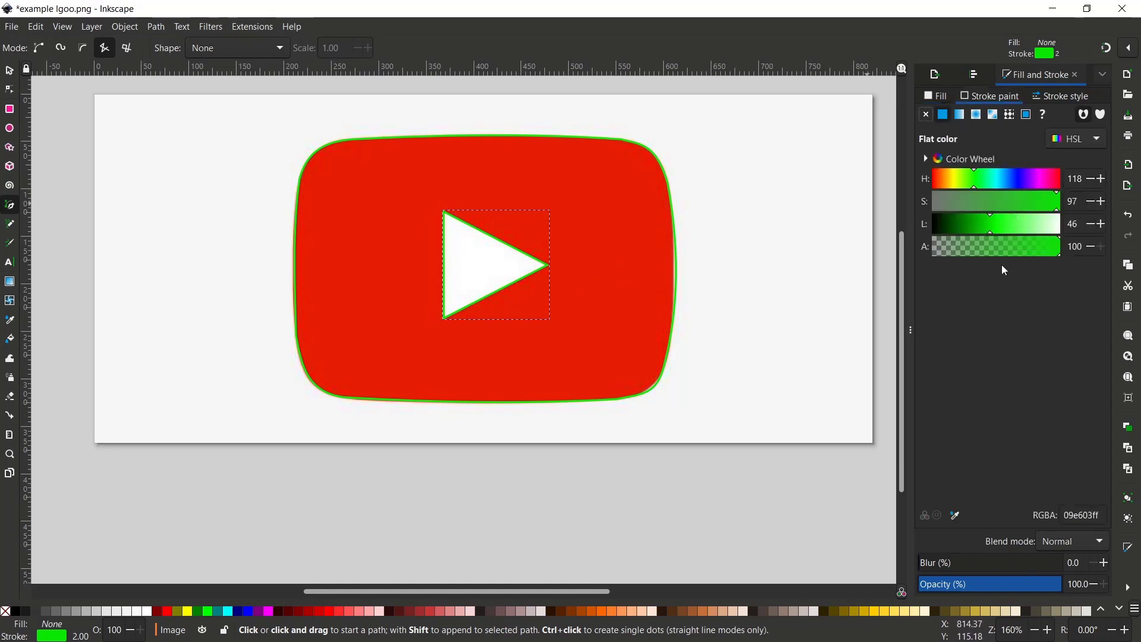
{"action": "left_click", "coordinate": [956, 515]}
{"action": "left_click", "coordinate": [814, 310]}
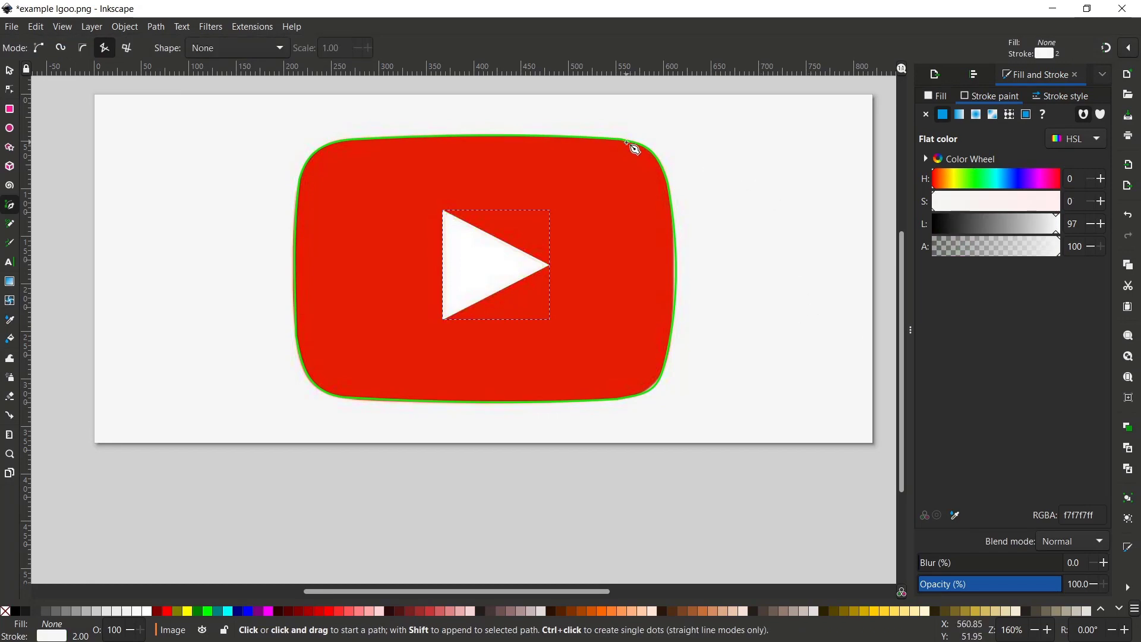
Select the outer path and sample the logo's red (e61d03ff) as its stroke color
{"action": "left_click", "coordinate": [10, 71]}
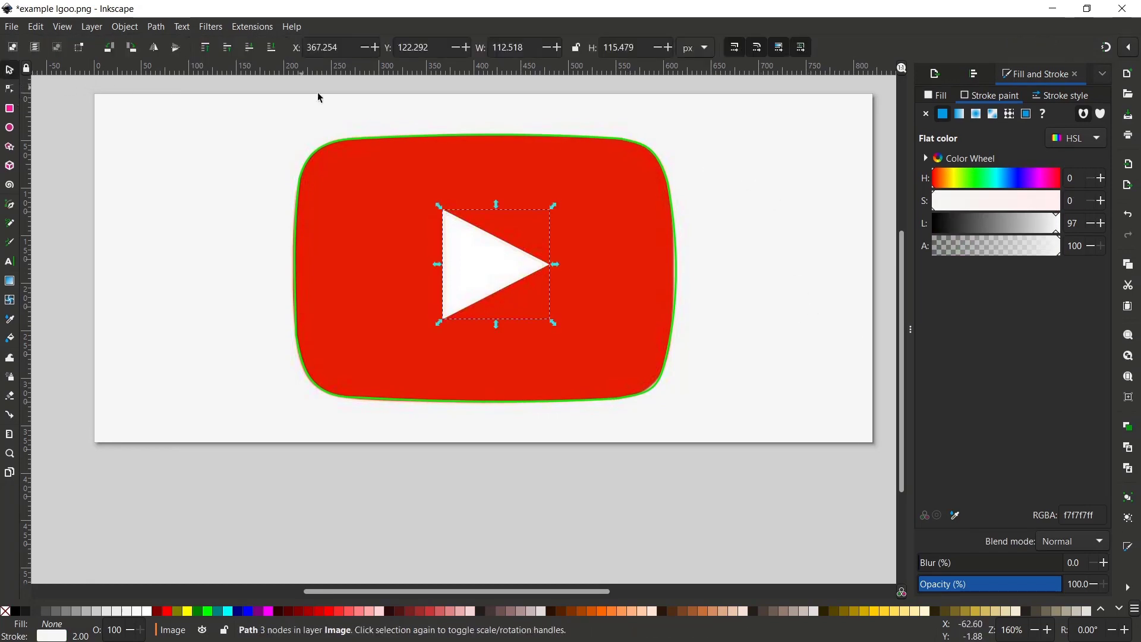
{"action": "left_click", "coordinate": [331, 149]}
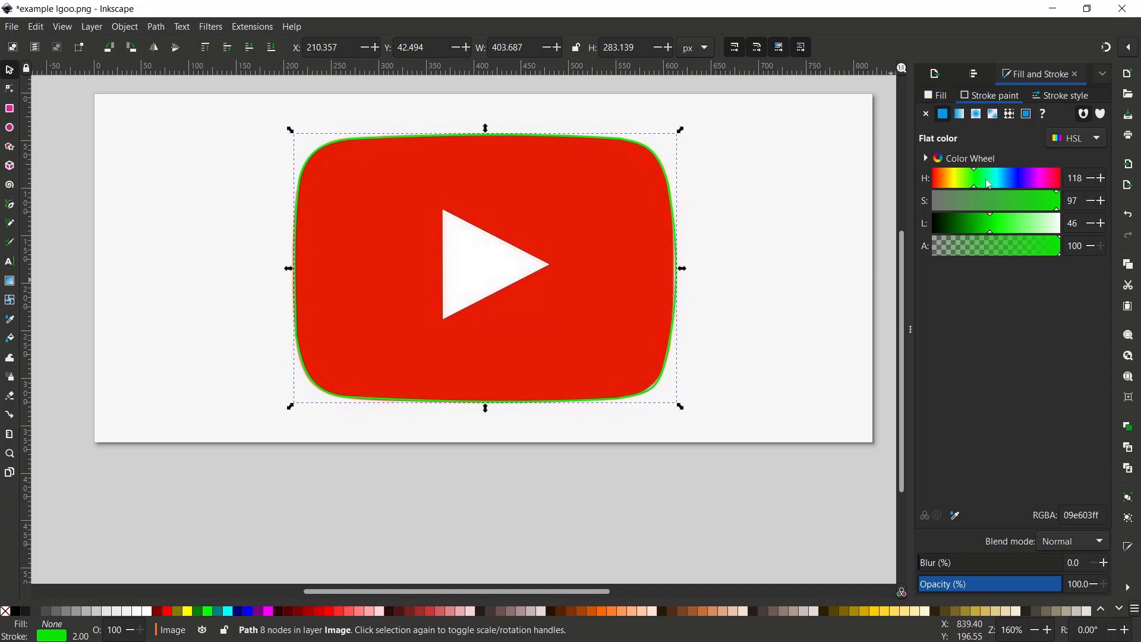
{"action": "left_click", "coordinate": [955, 516]}
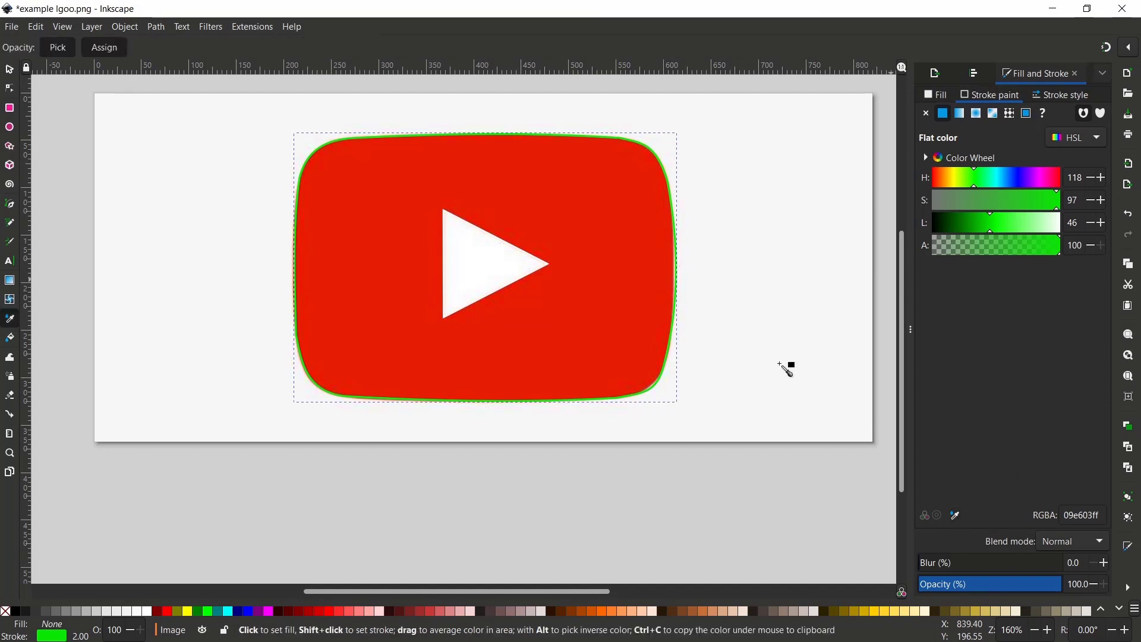
{"action": "left_click", "coordinate": [630, 300]}
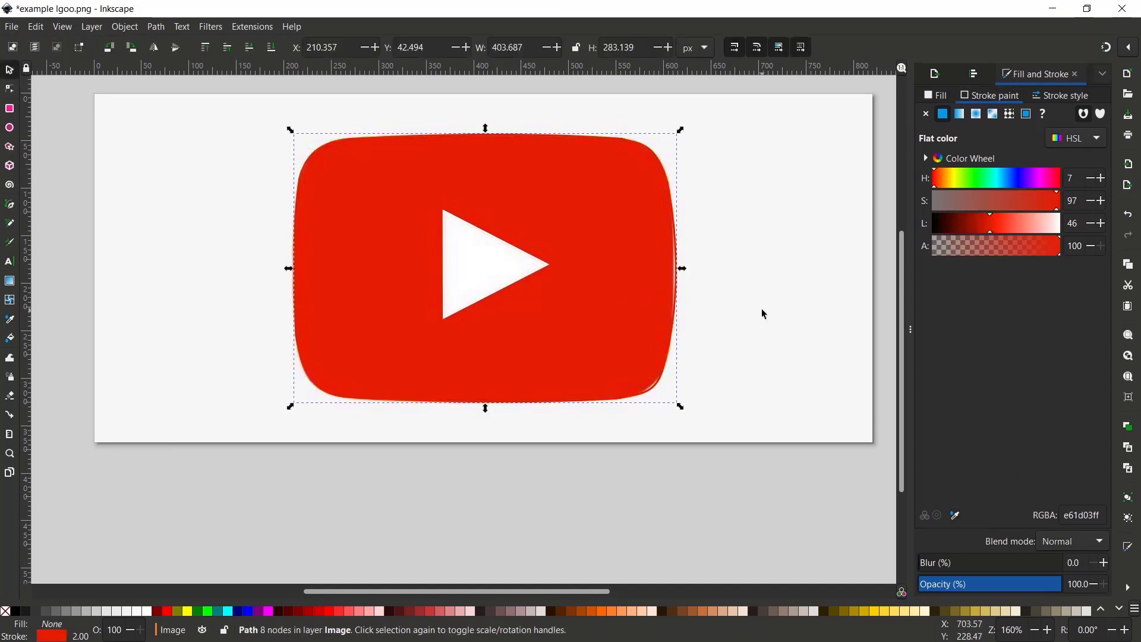
Select the triangle path together with the outer path, move both left off the original logo, and deselect them
{"action": "left_click", "coordinate": [524, 280], "text": "shift"}
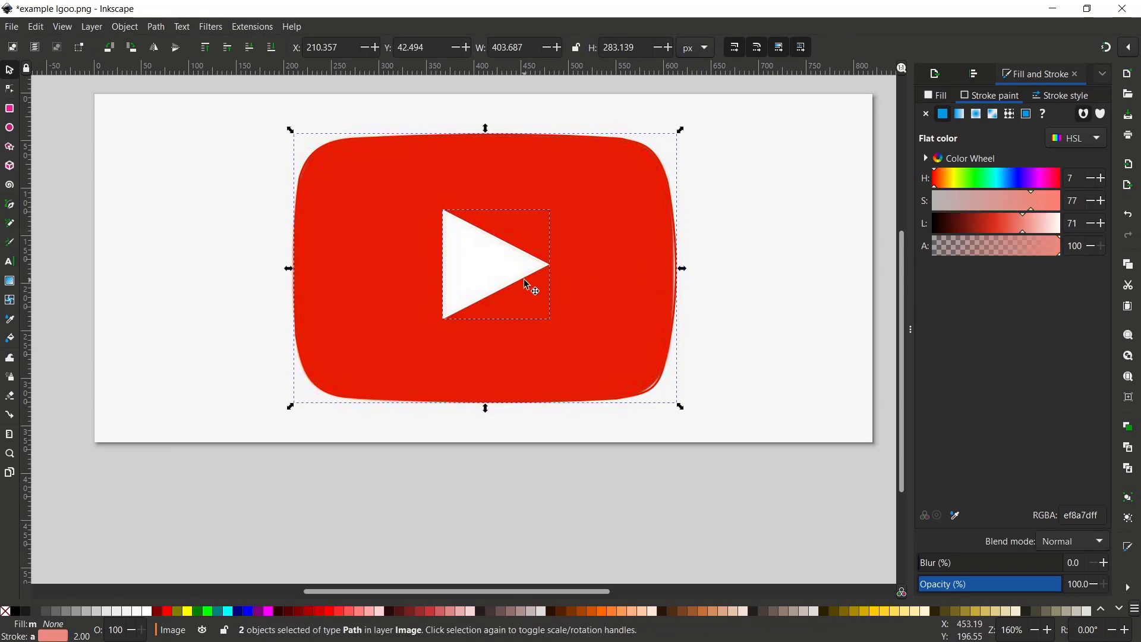
{"action": "scroll", "coordinate": [509, 321], "scroll_direction": "down", "scroll_amount": 2}
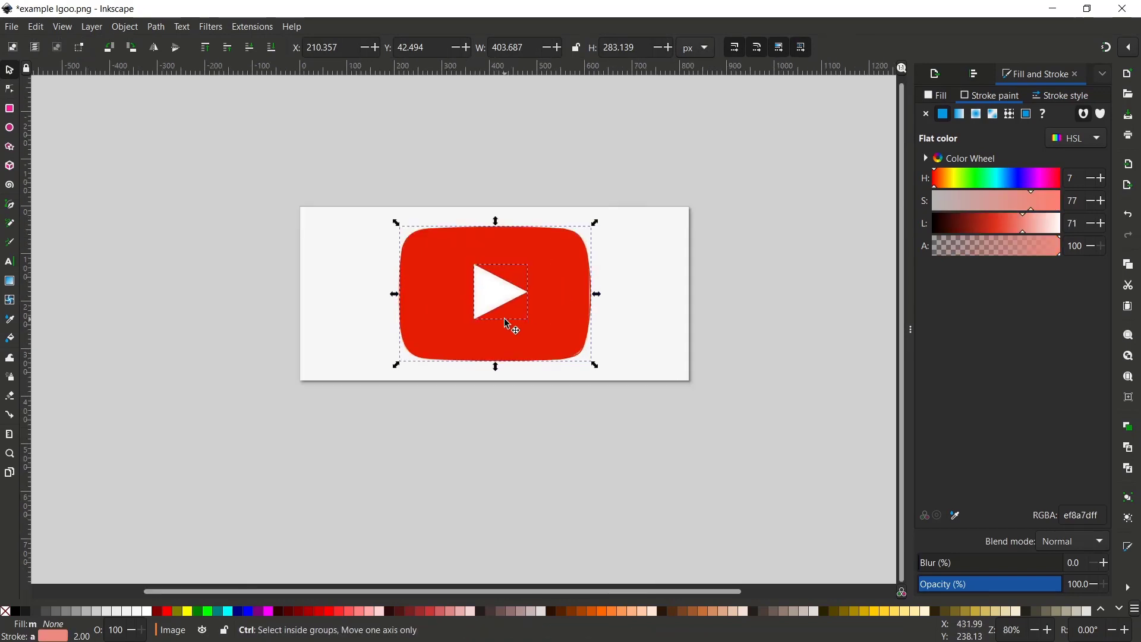
{"action": "left_click_drag", "start_coordinate": [514, 311], "coordinate": [276, 306]}
{"action": "left_click", "coordinate": [350, 409]}
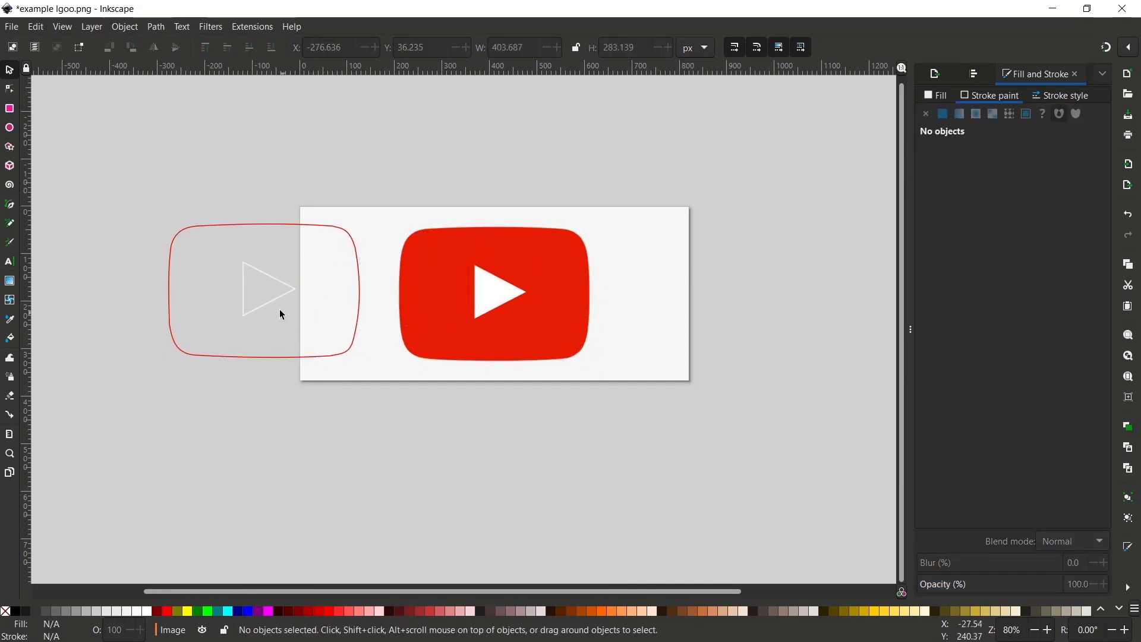
Give the outer path a flat fill and sample the original logo's red (e61d03ff) as its fill color
{"action": "scroll", "coordinate": [218, 269], "scroll_direction": "up", "scroll_amount": 1}
{"action": "scroll", "coordinate": [219, 272], "scroll_direction": "up", "scroll_amount": 1}
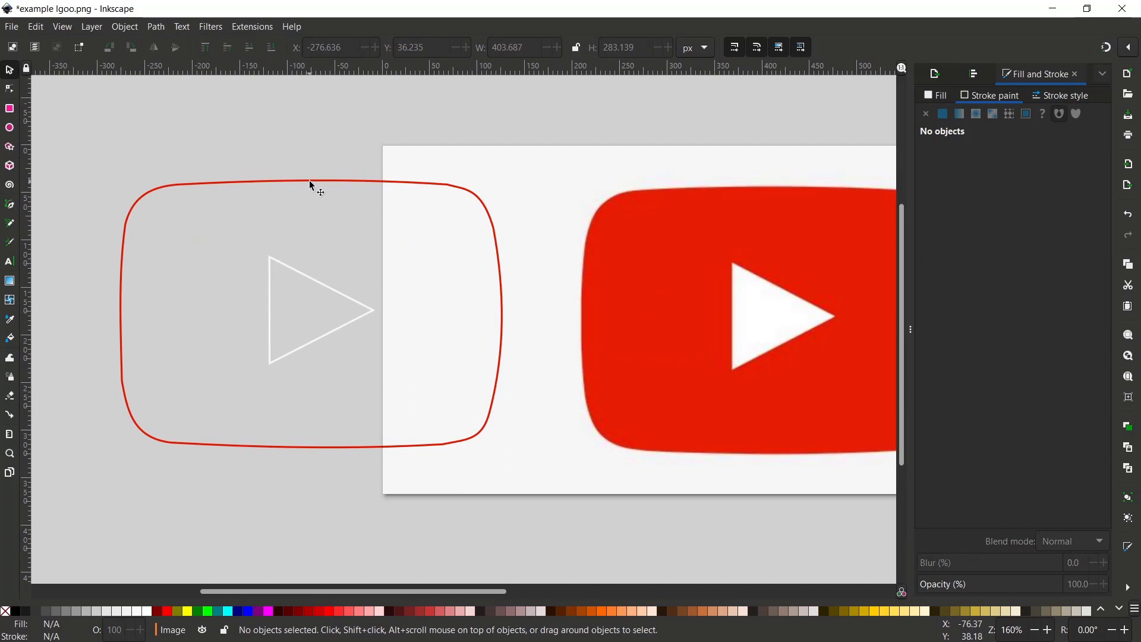
{"action": "left_click", "coordinate": [309, 181]}
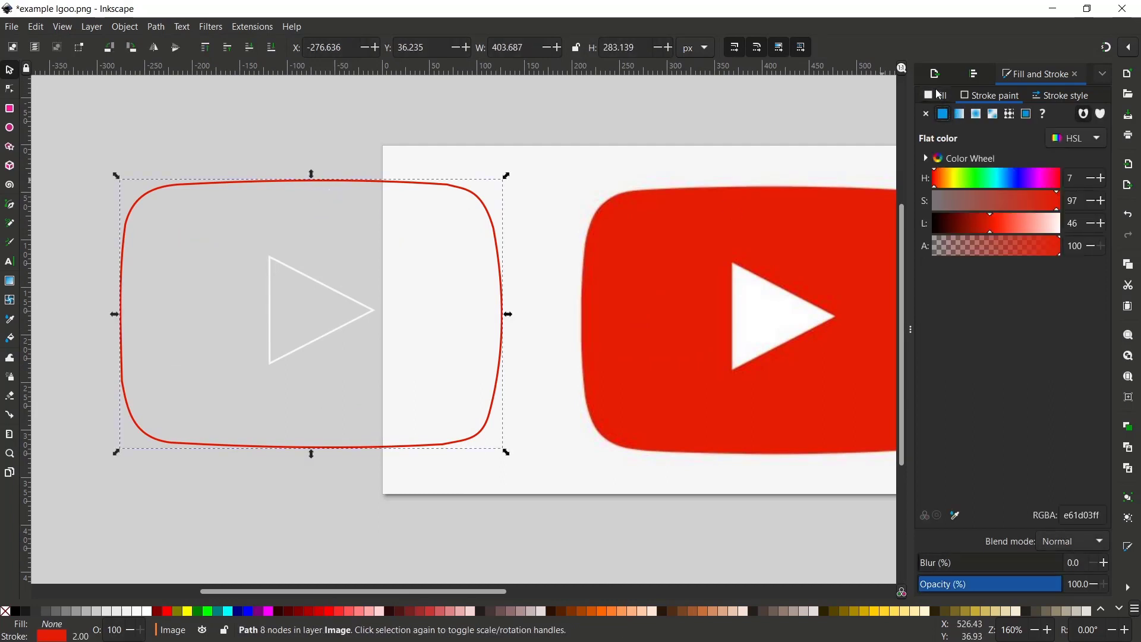
{"action": "left_click", "coordinate": [941, 95]}
{"action": "left_click", "coordinate": [945, 114]}
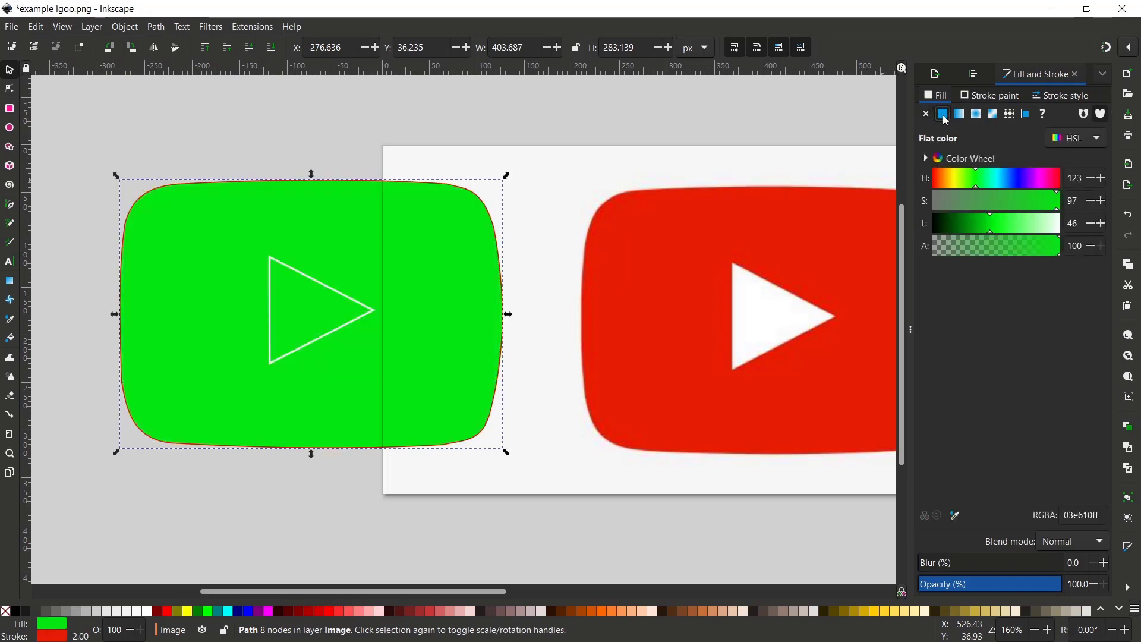
{"action": "left_click", "coordinate": [957, 516]}
{"action": "left_click", "coordinate": [689, 323]}
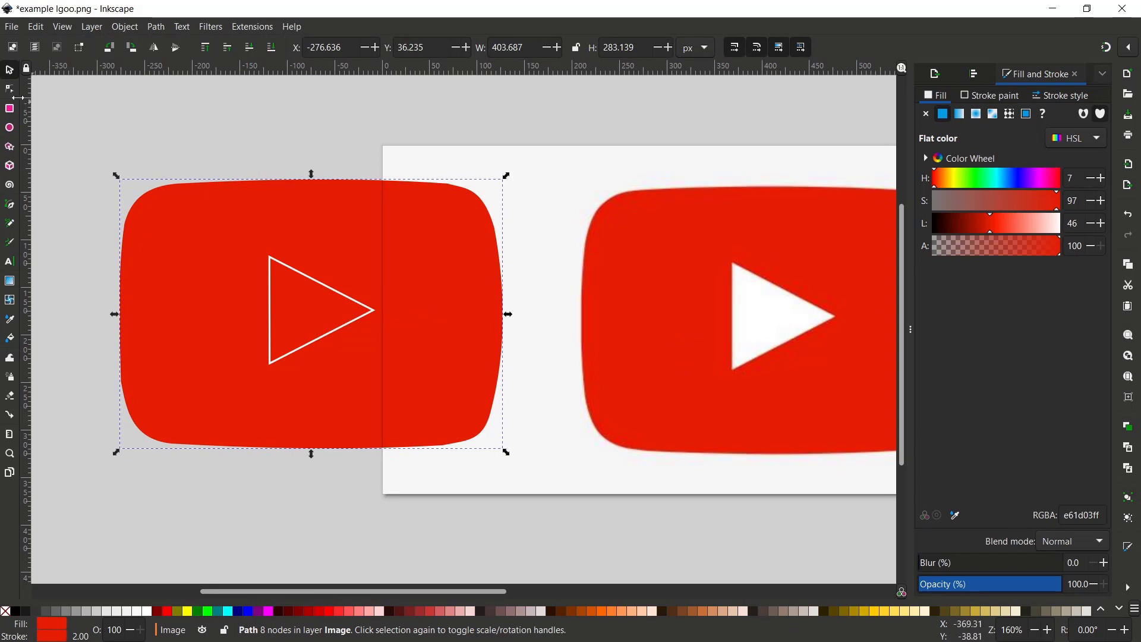
Give the triangle path a flat fill sampled from the image's off-white background (f7f7f7ff), and deselect it
{"action": "left_click", "coordinate": [352, 303]}
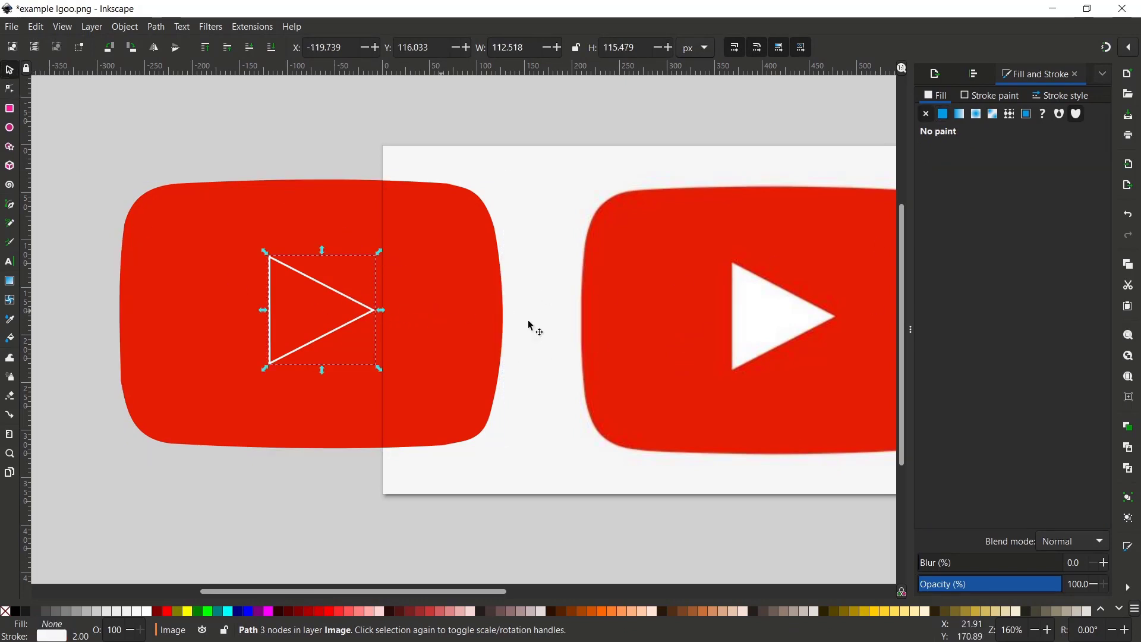
{"action": "left_click", "coordinate": [943, 114]}
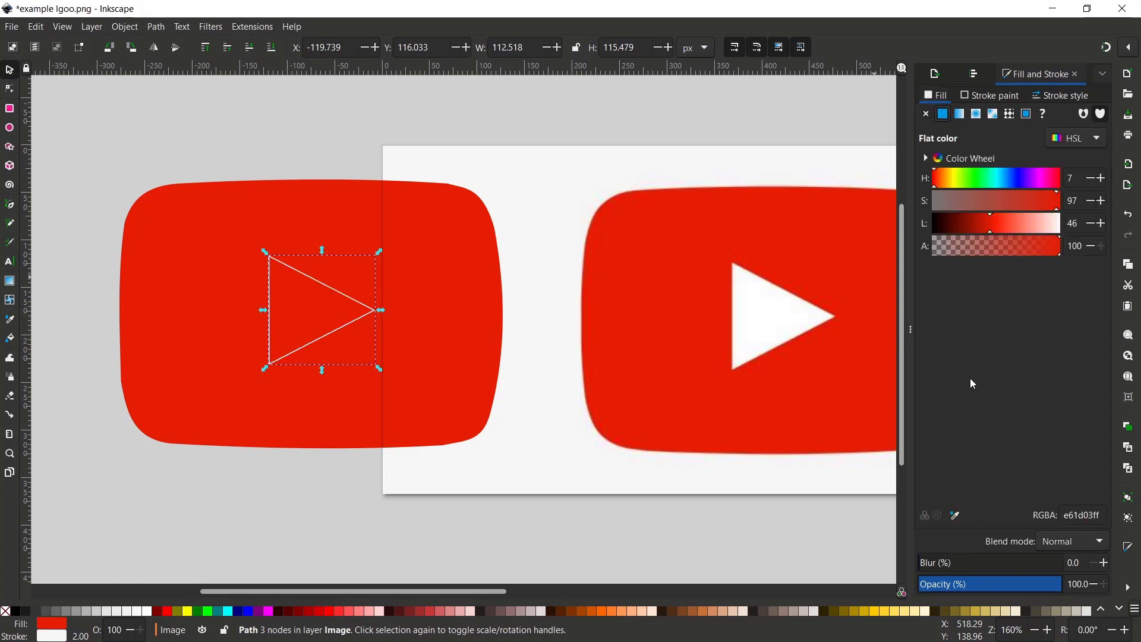
{"action": "left_click", "coordinate": [956, 516]}
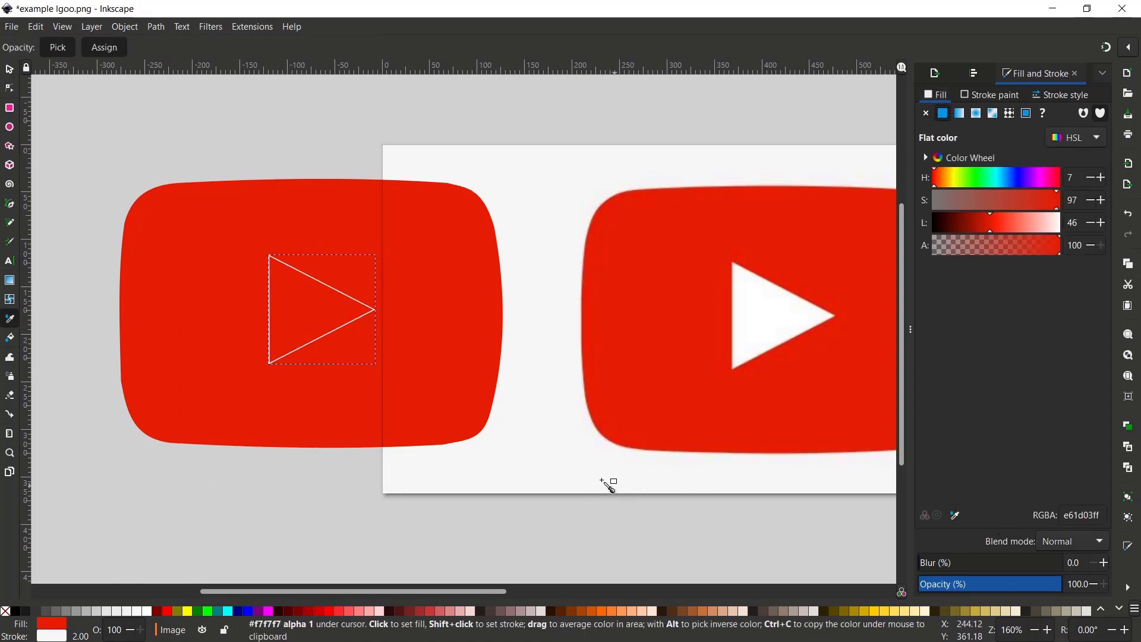
{"action": "left_click", "coordinate": [570, 470]}
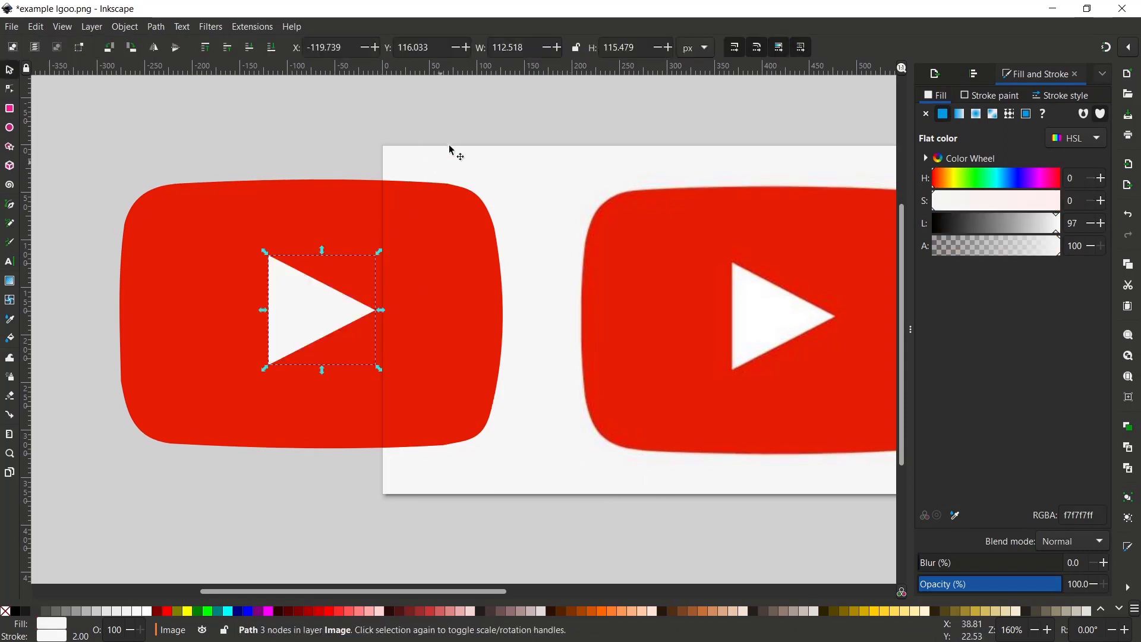
{"action": "left_click", "coordinate": [473, 137]}
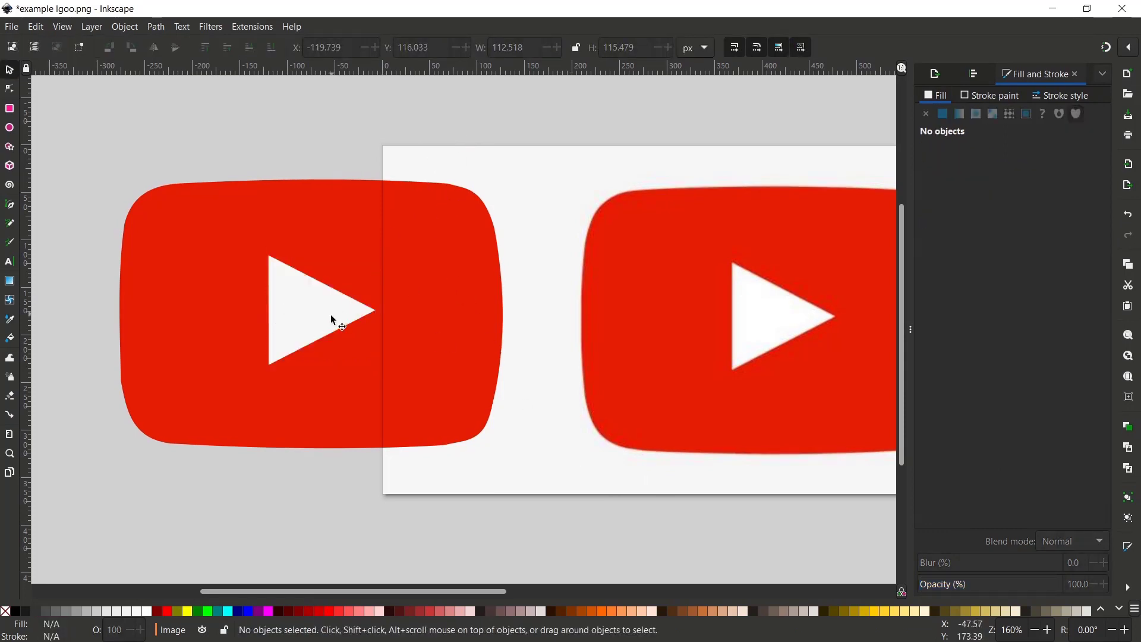
Compare the edge sharpness of the traced vector shape with that of the original raster logo at high magnification
{"action": "scroll", "coordinate": [514, 315], "scroll_direction": "up", "scroll_amount": 5, "text": "ctrl"}
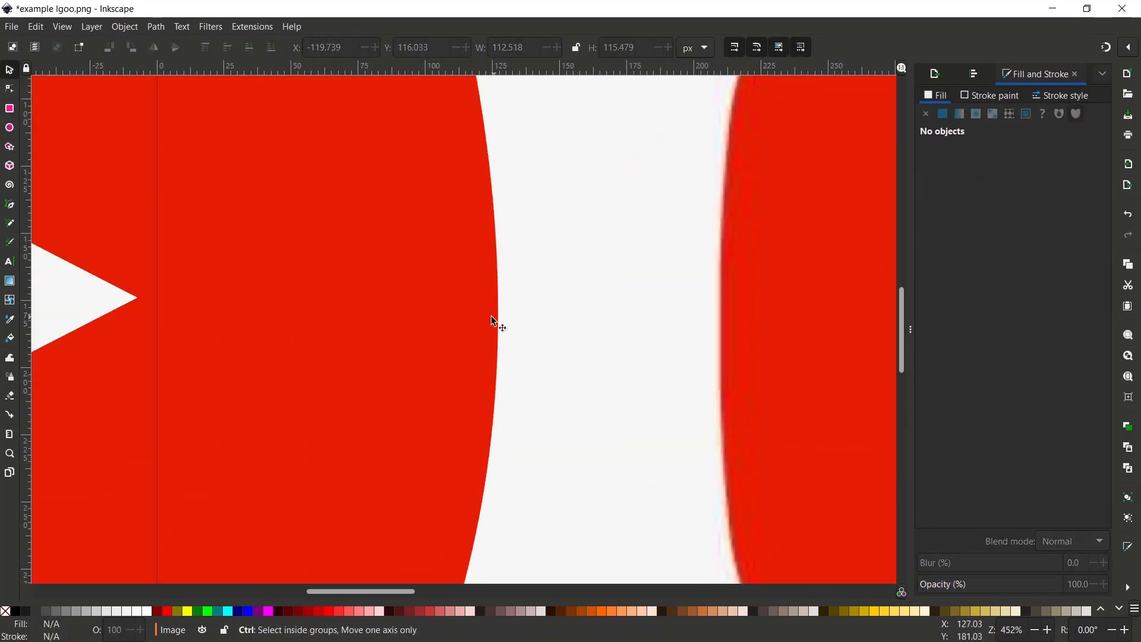
{"action": "scroll", "coordinate": [508, 315], "scroll_direction": "down", "scroll_amount": 1, "text": "ctrl"}
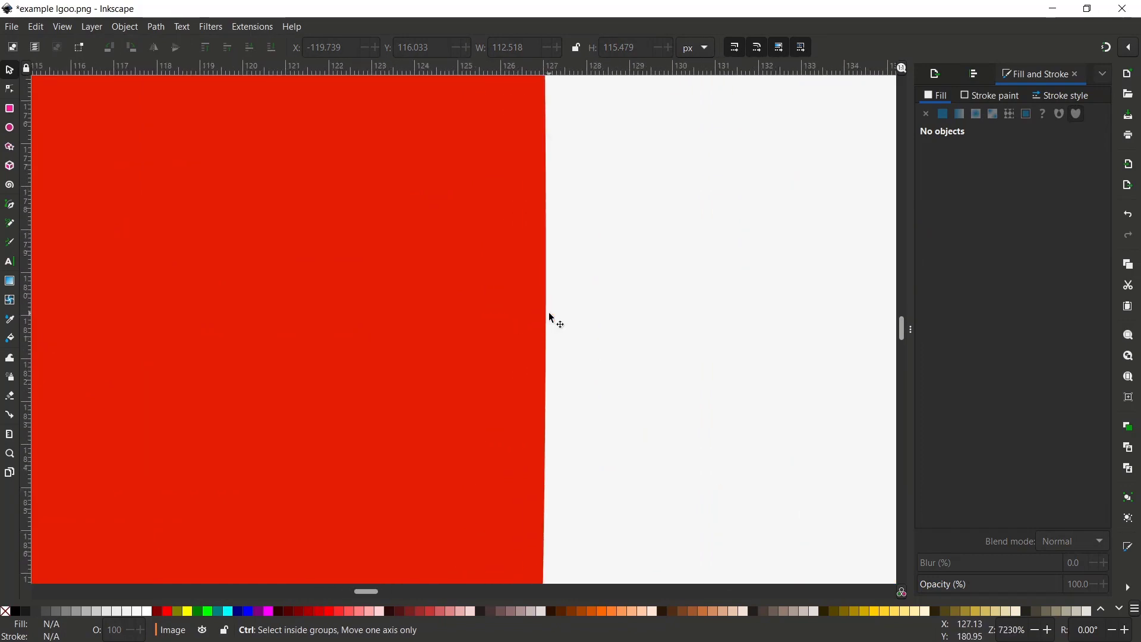
{"action": "scroll", "coordinate": [550, 312], "scroll_direction": "down", "scroll_amount": 3, "text": "ctrl"}
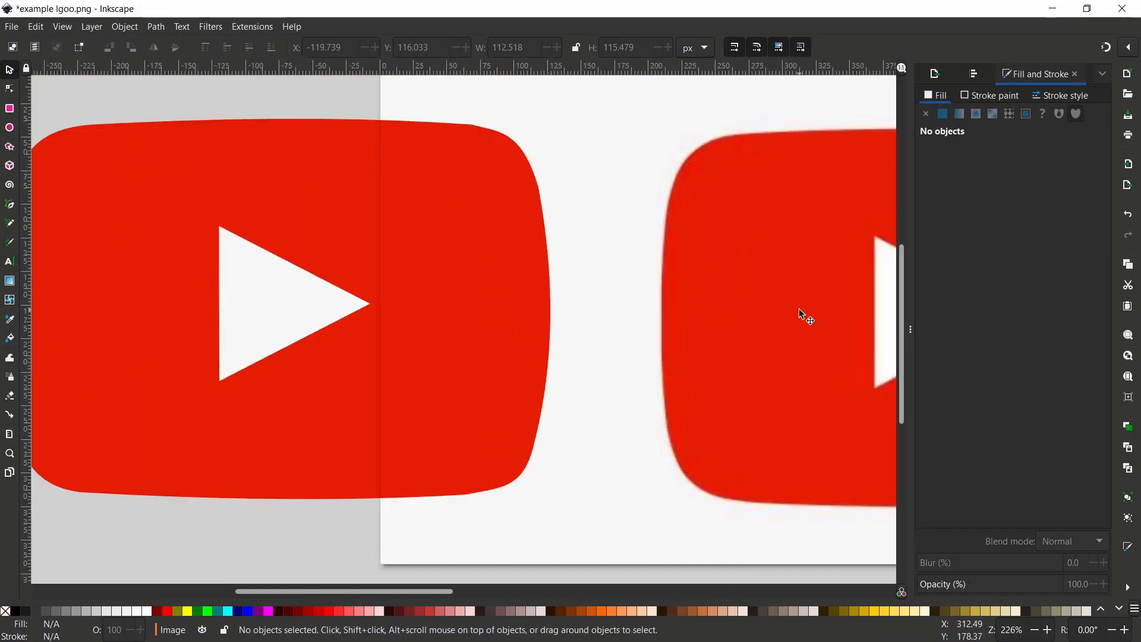
{"action": "scroll", "coordinate": [799, 308], "scroll_direction": "up", "scroll_amount": 1, "text": "ctrl"}
{"action": "scroll", "coordinate": [799, 308], "scroll_direction": "up", "scroll_amount": 2, "text": "ctrl"}
{"action": "scroll", "coordinate": [437, 323], "scroll_direction": "up", "scroll_amount": 2, "text": "ctrl"}
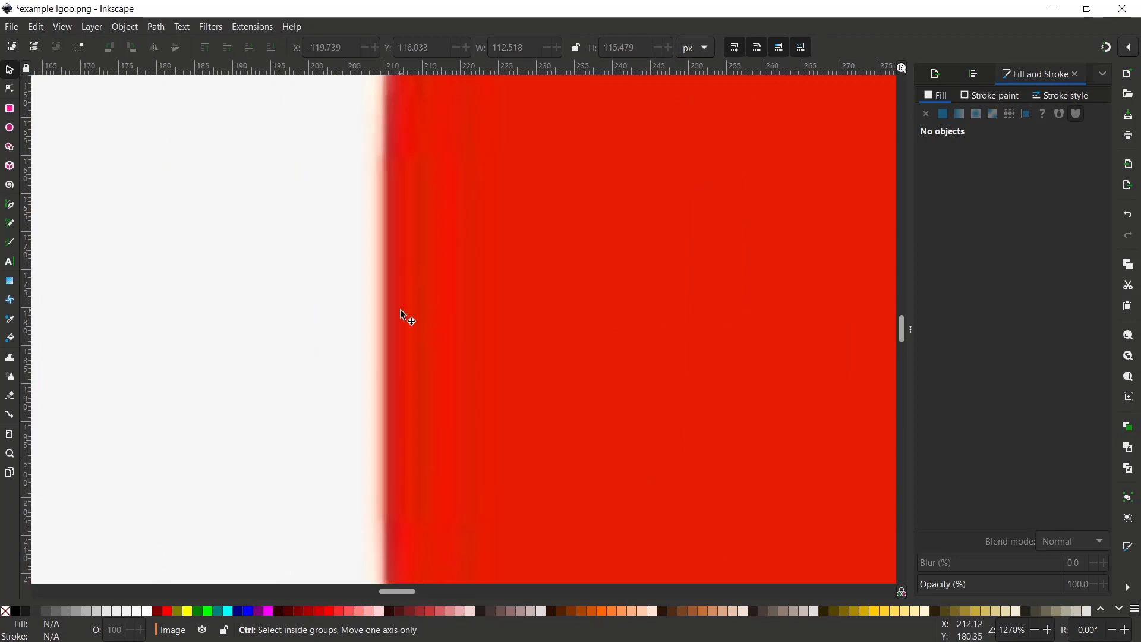
{"action": "scroll", "coordinate": [390, 283], "scroll_direction": "down", "scroll_amount": 8, "text": "ctrl"}
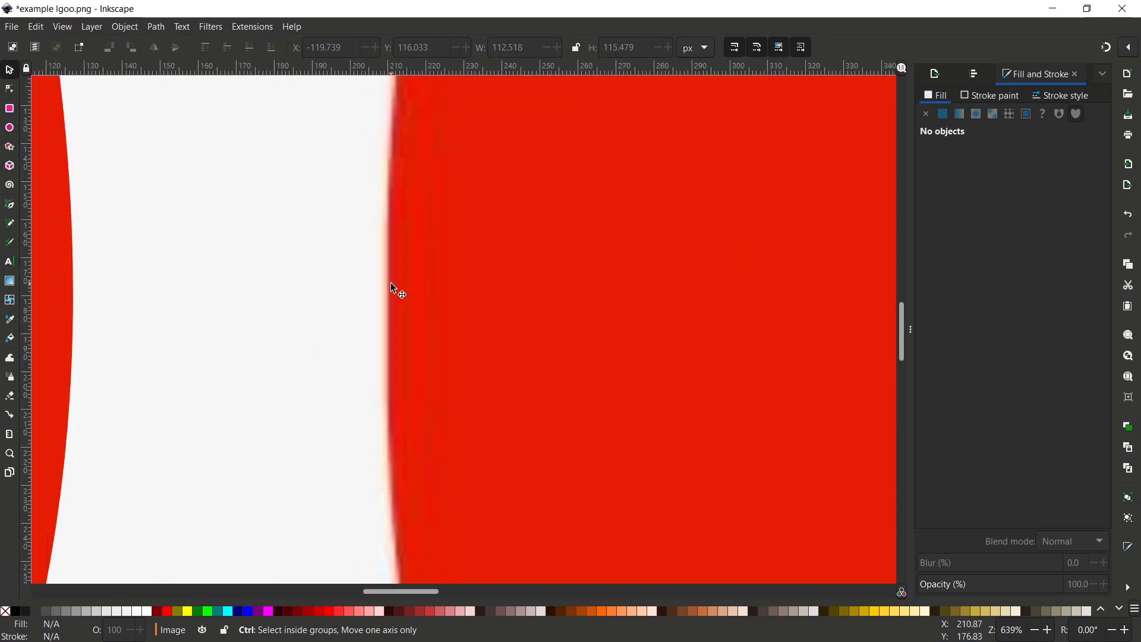
{"action": "left_click_drag", "start_coordinate": [352, 379], "coordinate": [481, 383]}
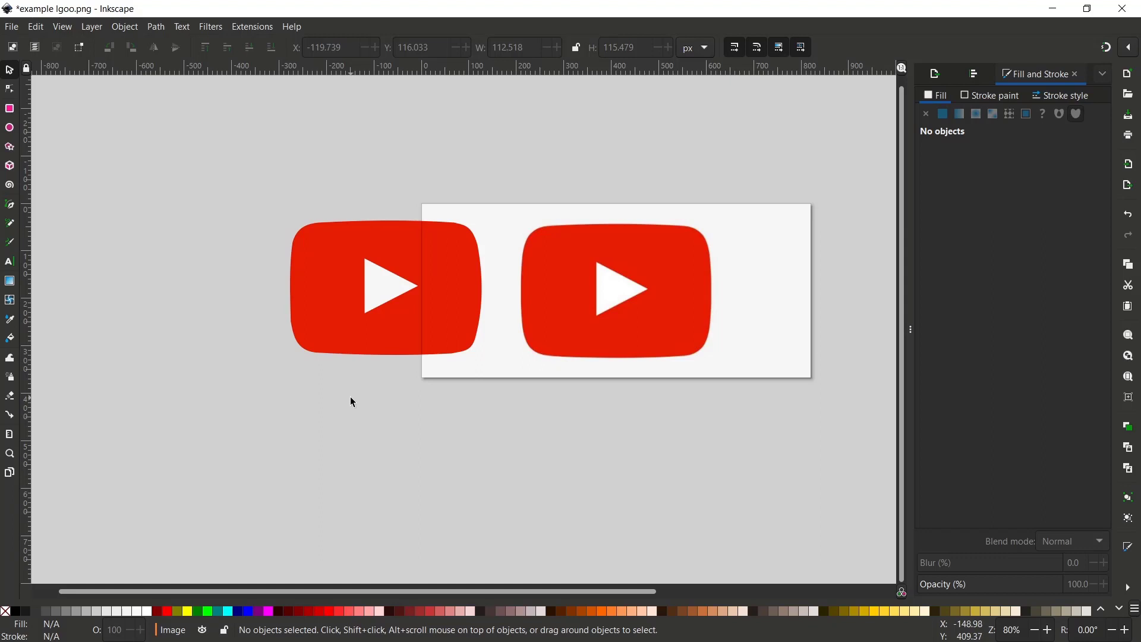